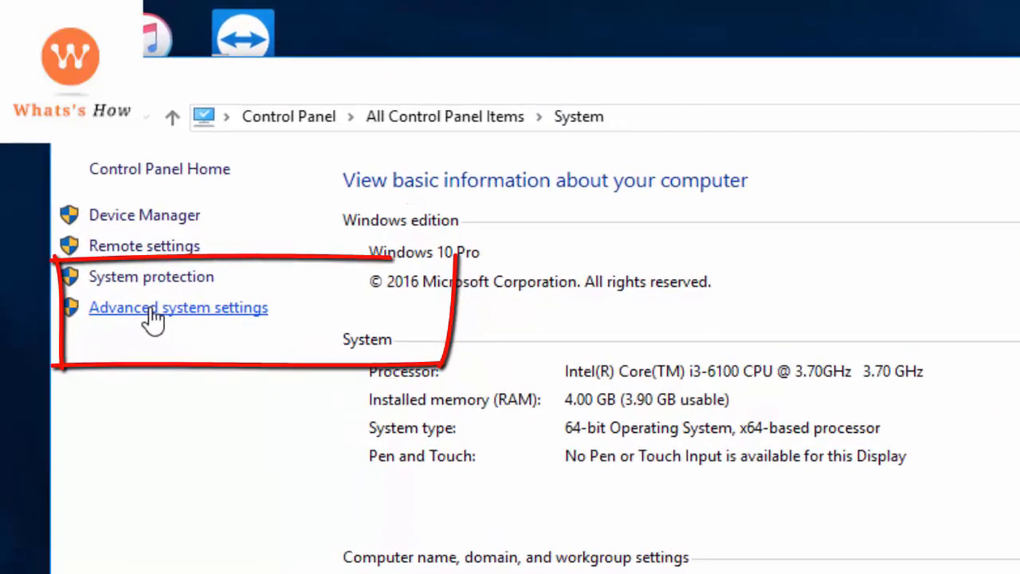
Step: Set the visual effects to Adjust for best performance in the advanced system settings and accept the changes
click(92, 191)
drag(549, 241, 713, 168)
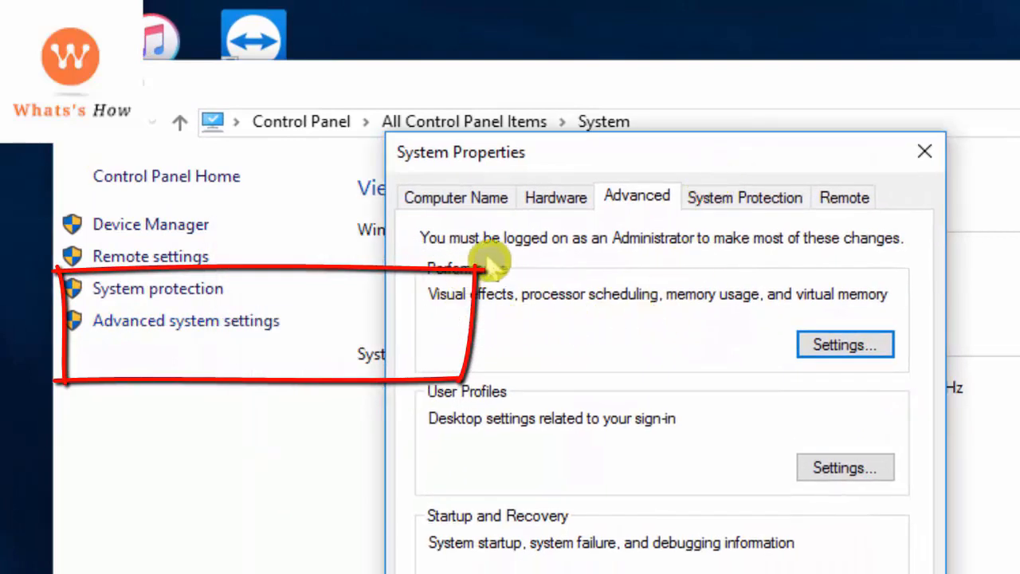
click(849, 351)
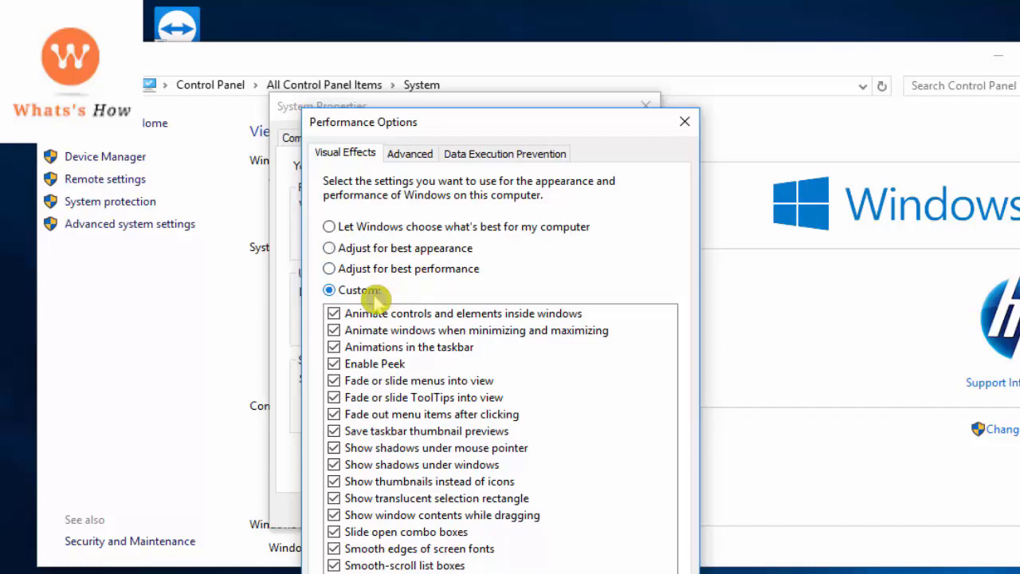
click(406, 271)
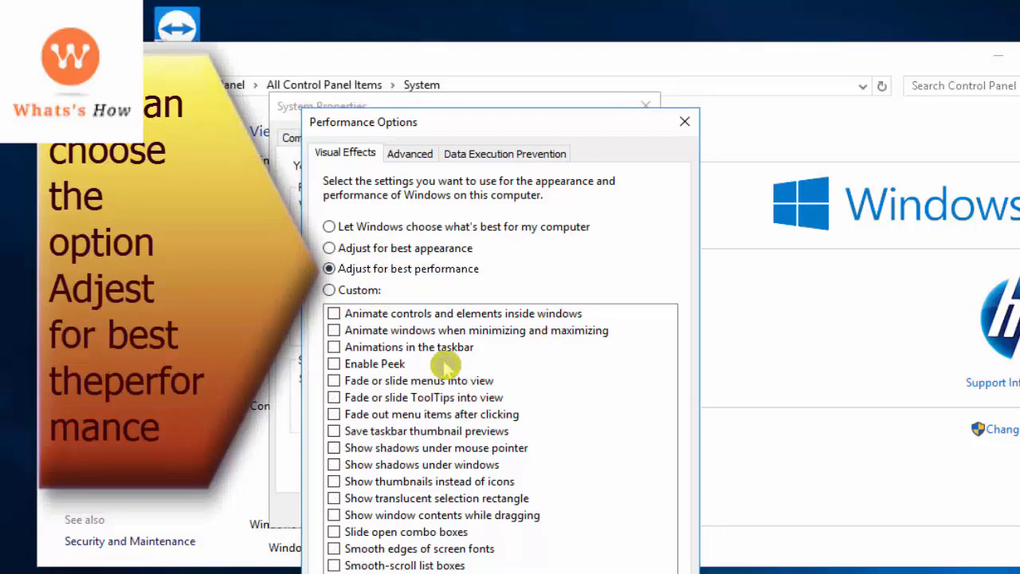
key(Return)
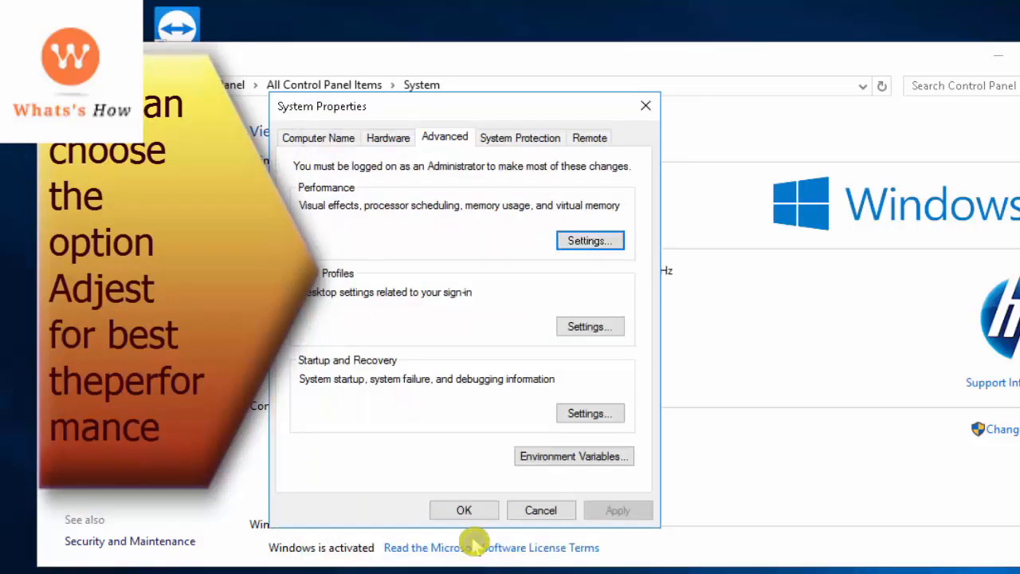
click(464, 510)
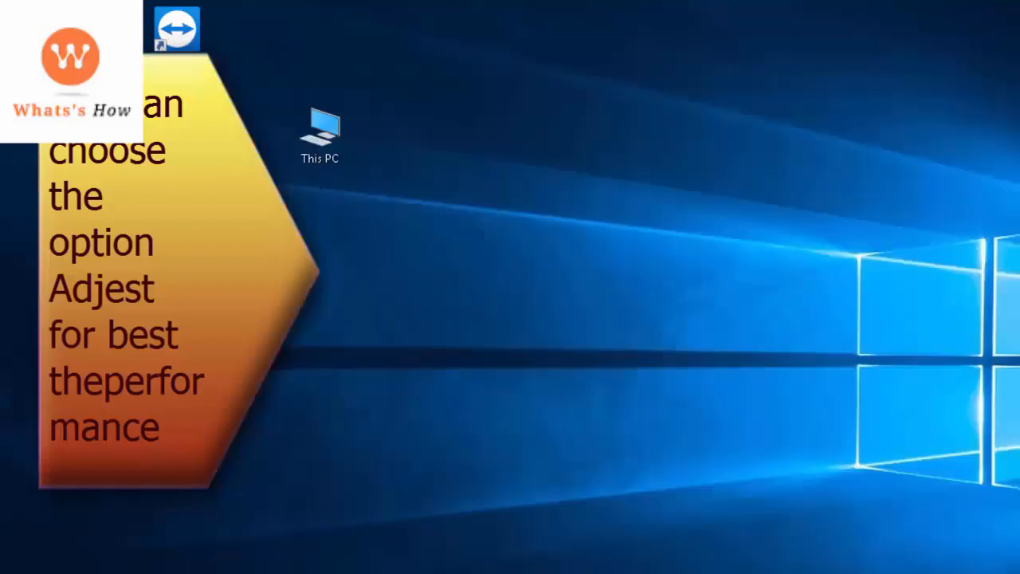
Step: Open the properties of This PC from the desktop
right_click(312, 144)
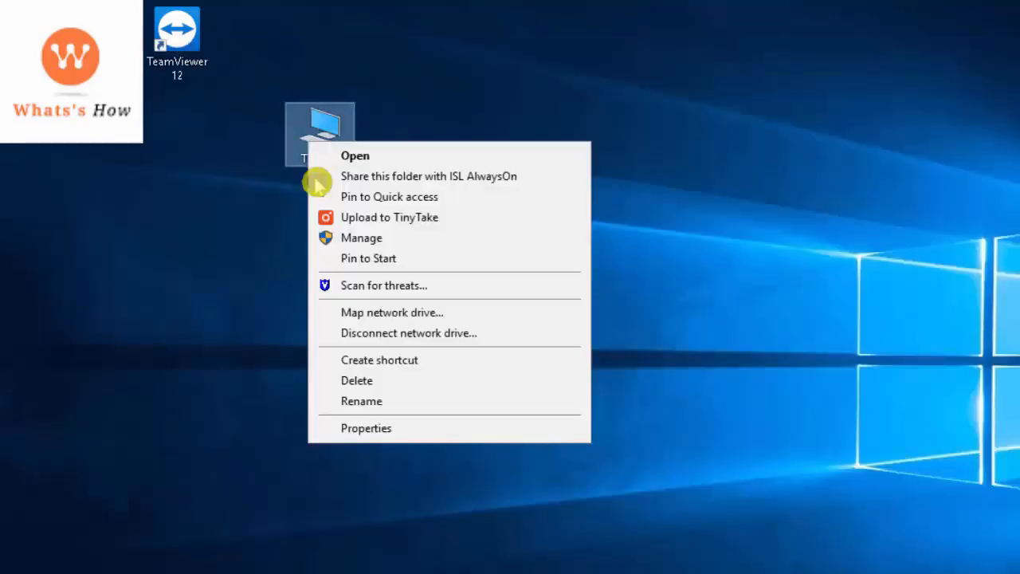
click(368, 426)
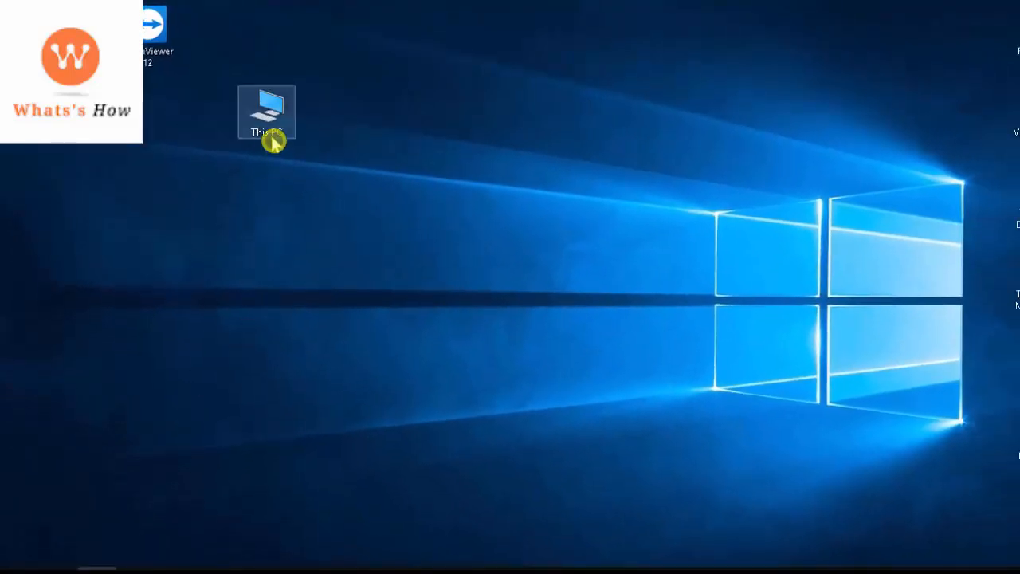
Step: Open Computer Management for This PC and display the Services list under Services and Applications
right_click(272, 134)
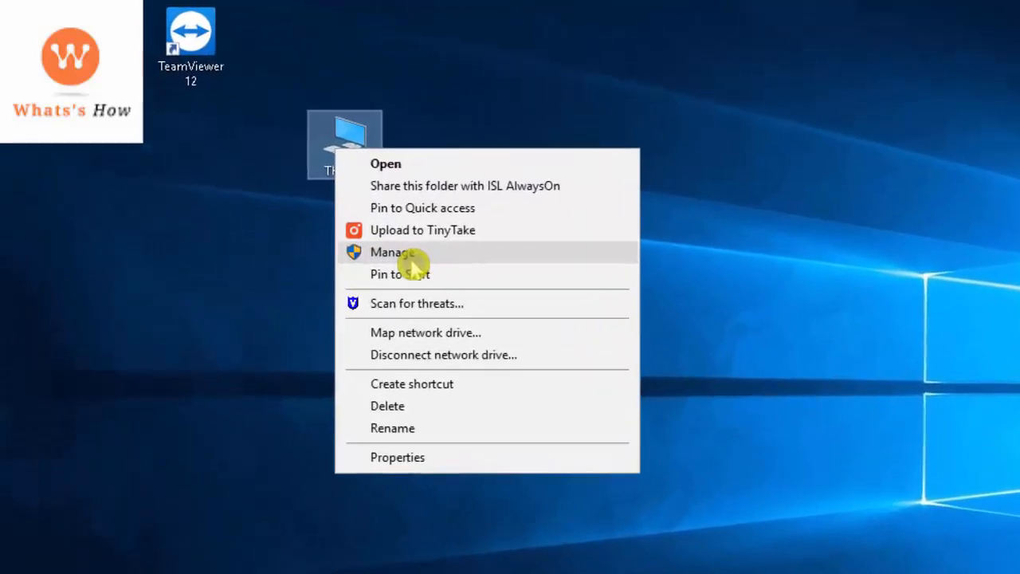
click(409, 261)
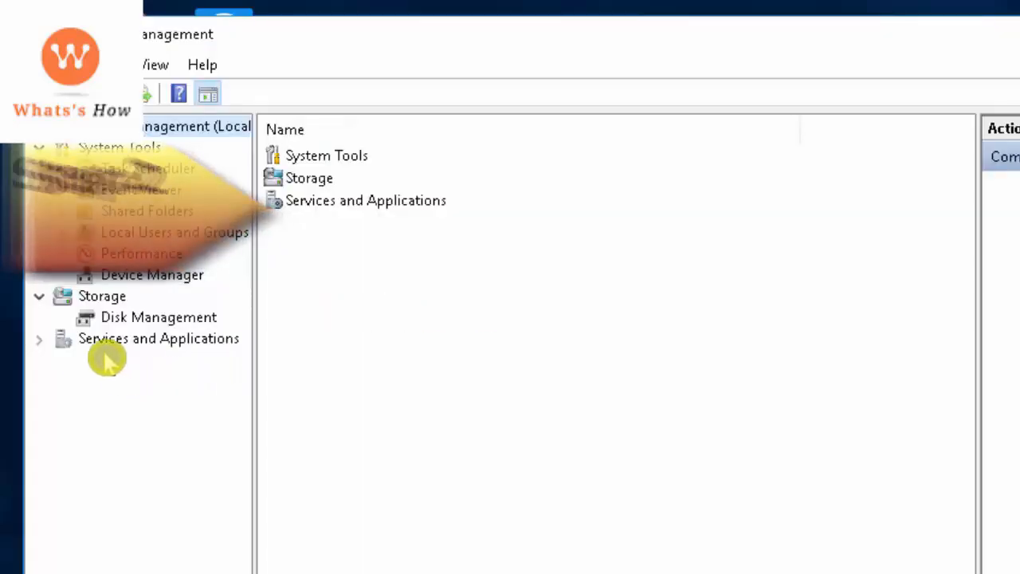
click(40, 339)
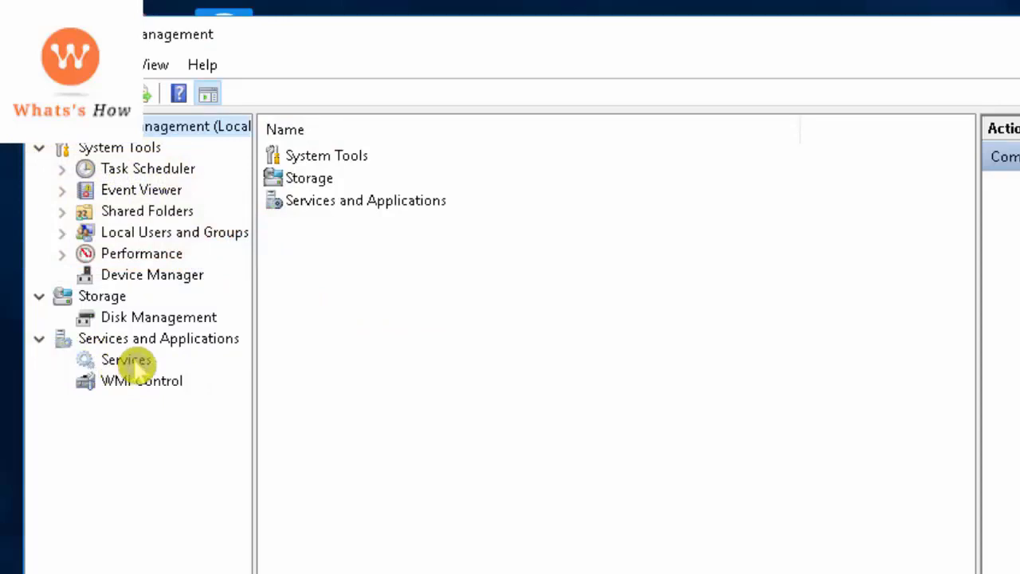
drag(314, 20, 322, 27)
drag(340, 61, 557, 79)
click(346, 391)
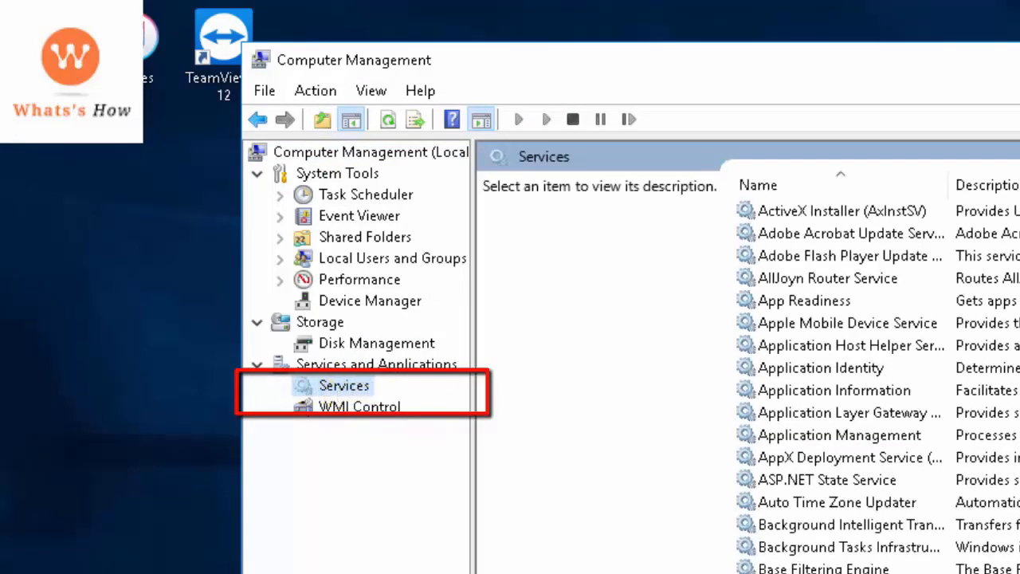
Step: Find and select the Windows Search service in the services list
click(823, 568)
key(s)
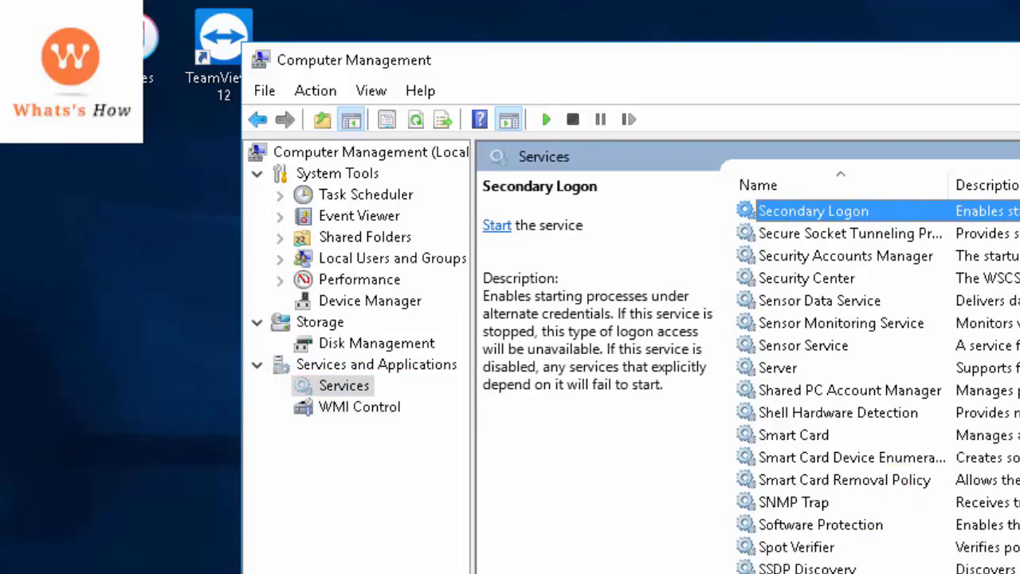
key(t)
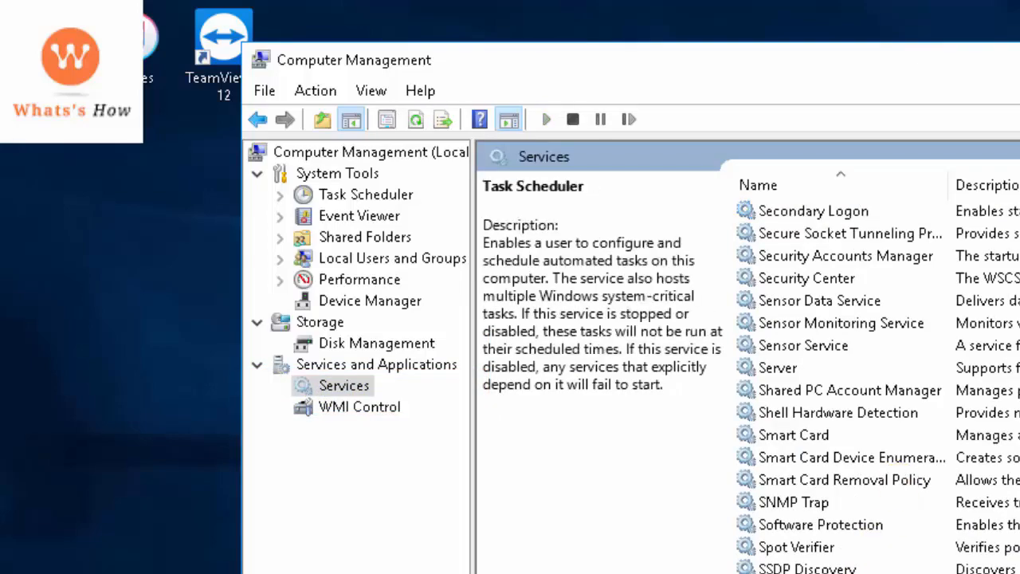
key(w)
key(i)
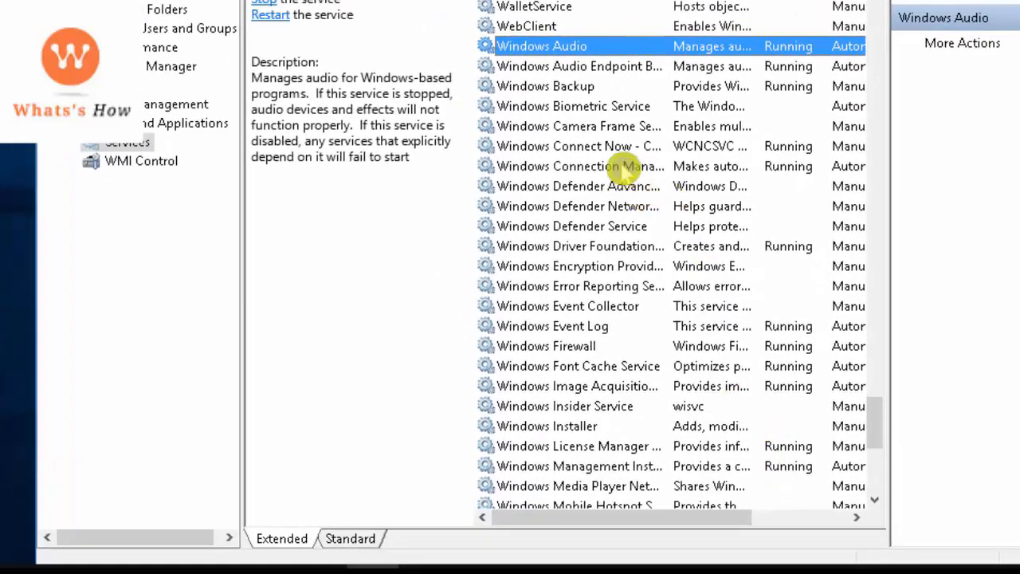
drag(876, 437, 885, 473)
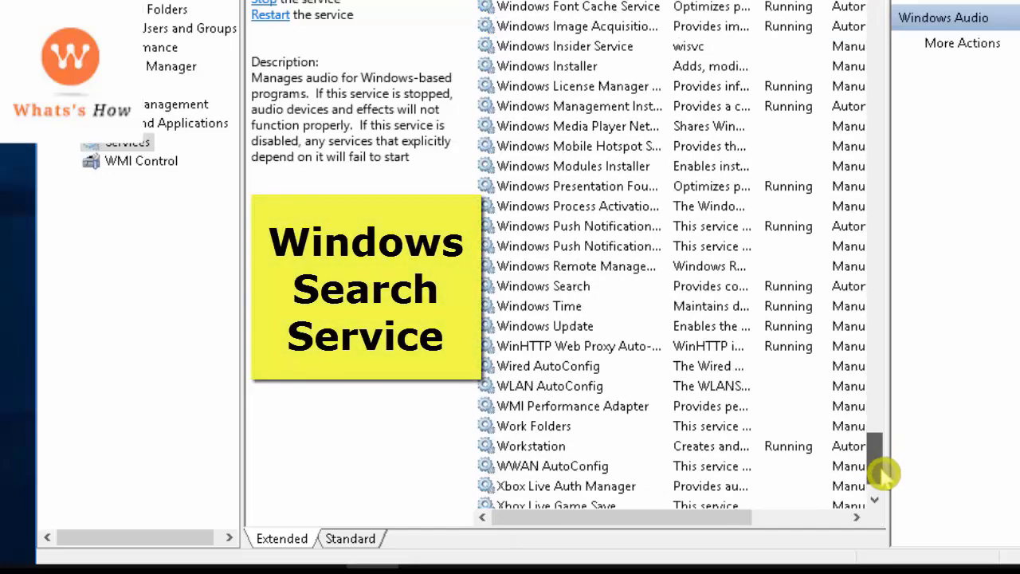
click(584, 289)
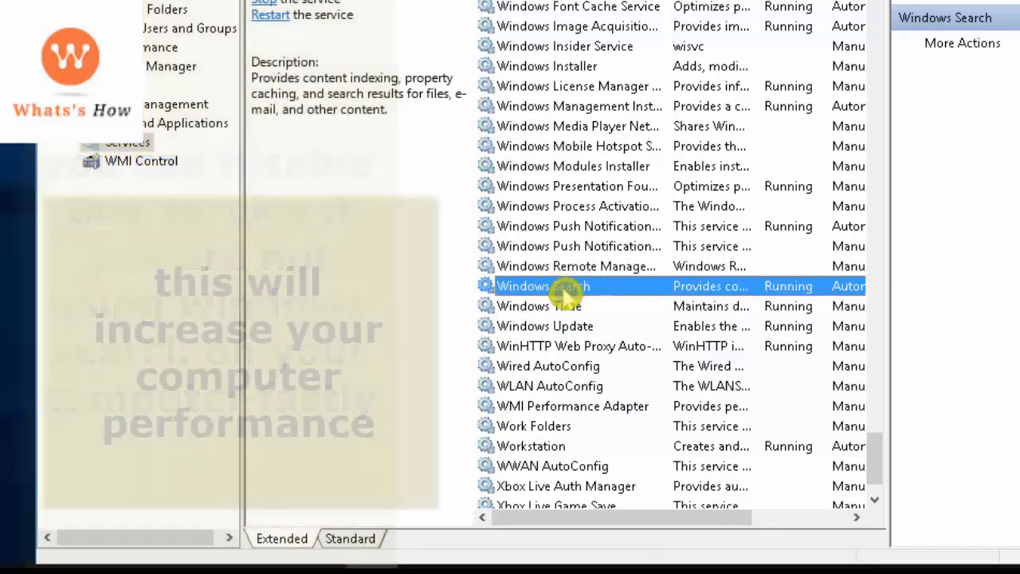
Step: Set the Windows Search service's startup type to Disabled in its properties and apply the change
right_click(557, 283)
click(620, 480)
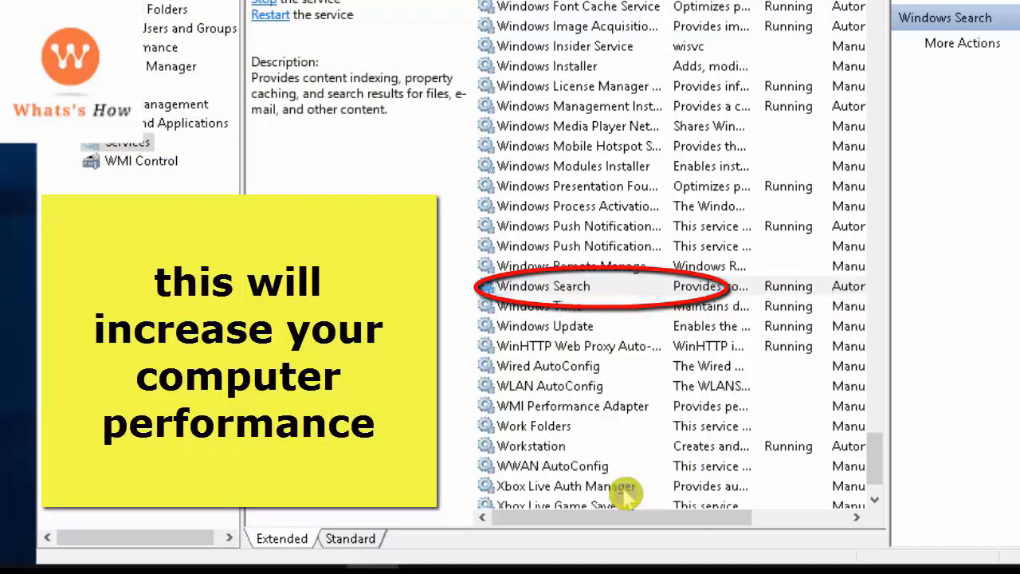
click(534, 194)
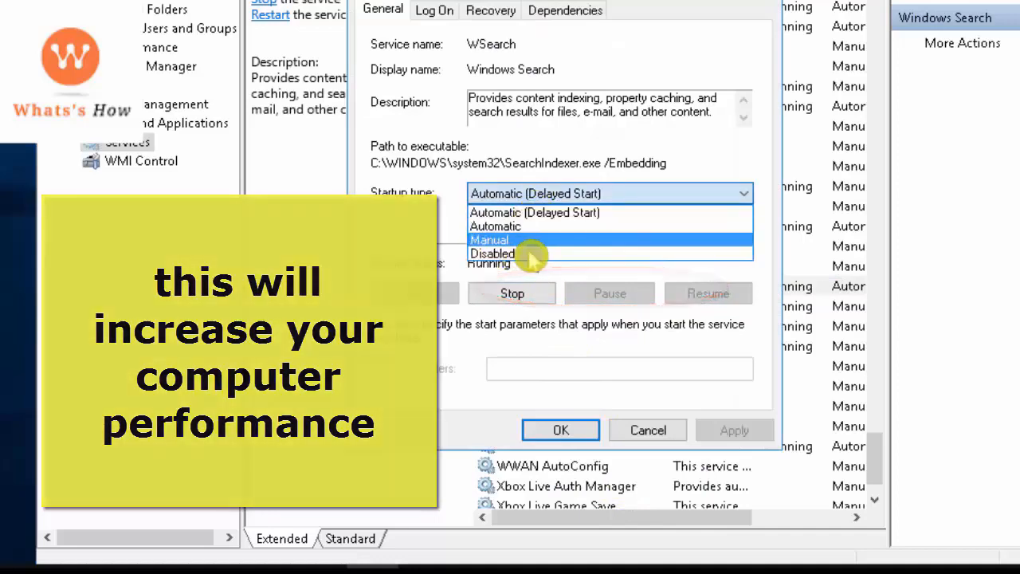
click(529, 255)
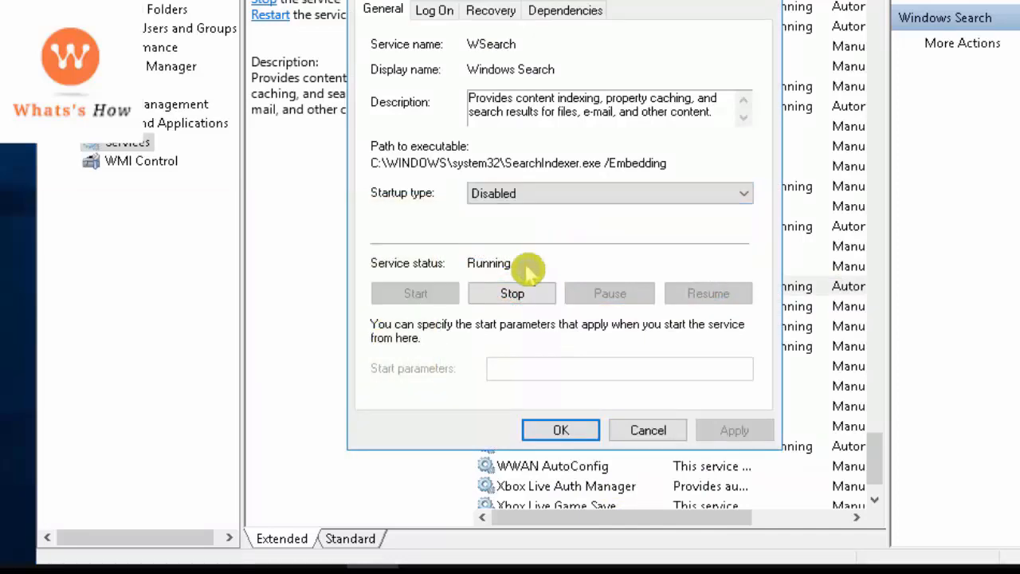
click(734, 432)
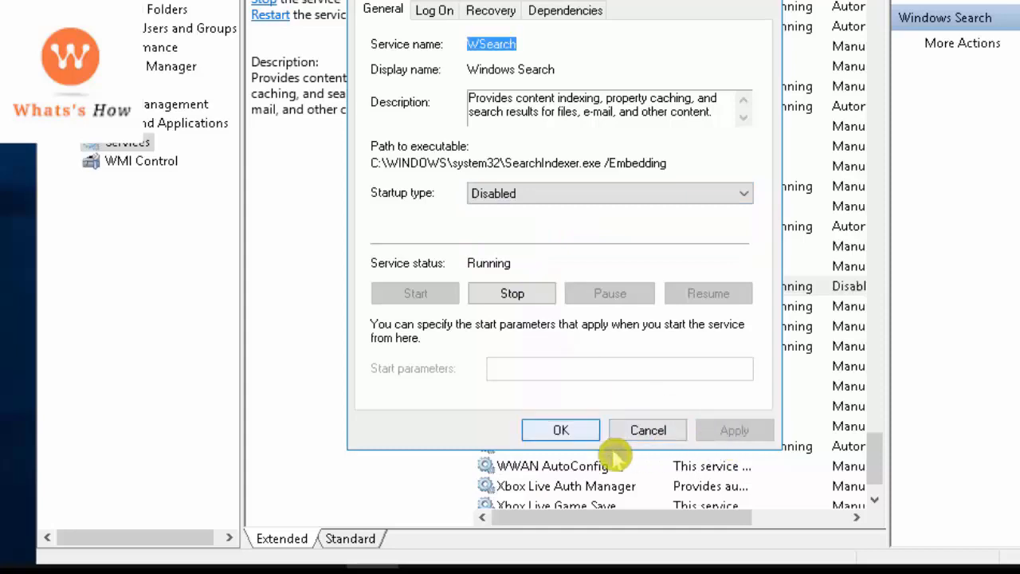
click(575, 439)
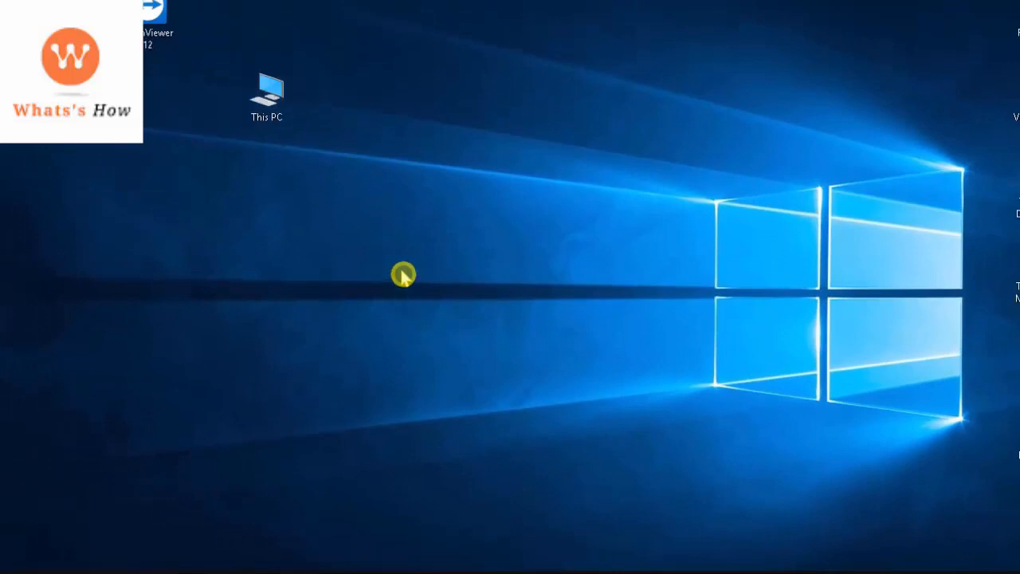
Step: Search for "control", open Control Panel and go to Programs and Features
key(super)
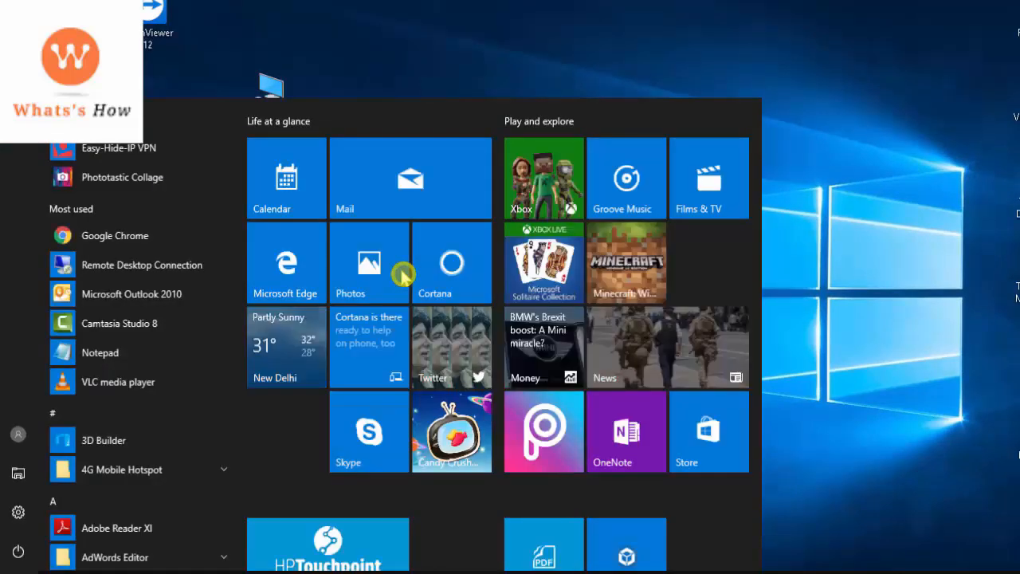
text(control)
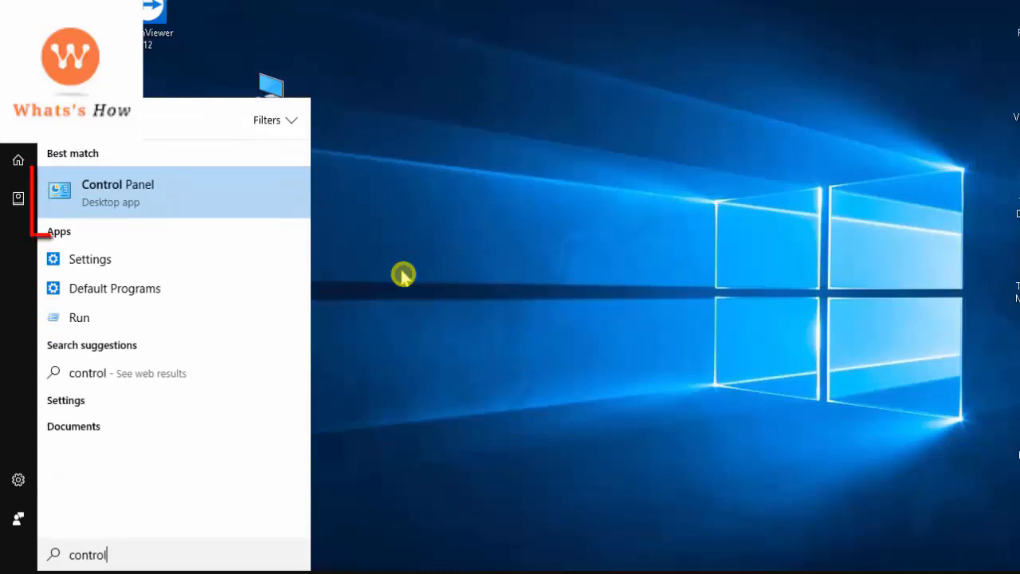
click(118, 204)
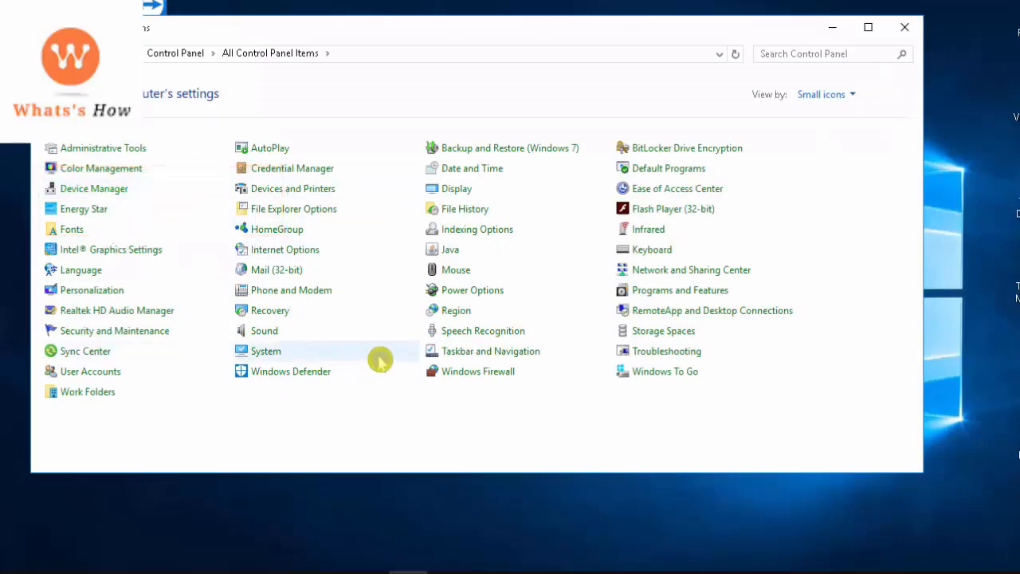
drag(388, 46, 413, 48)
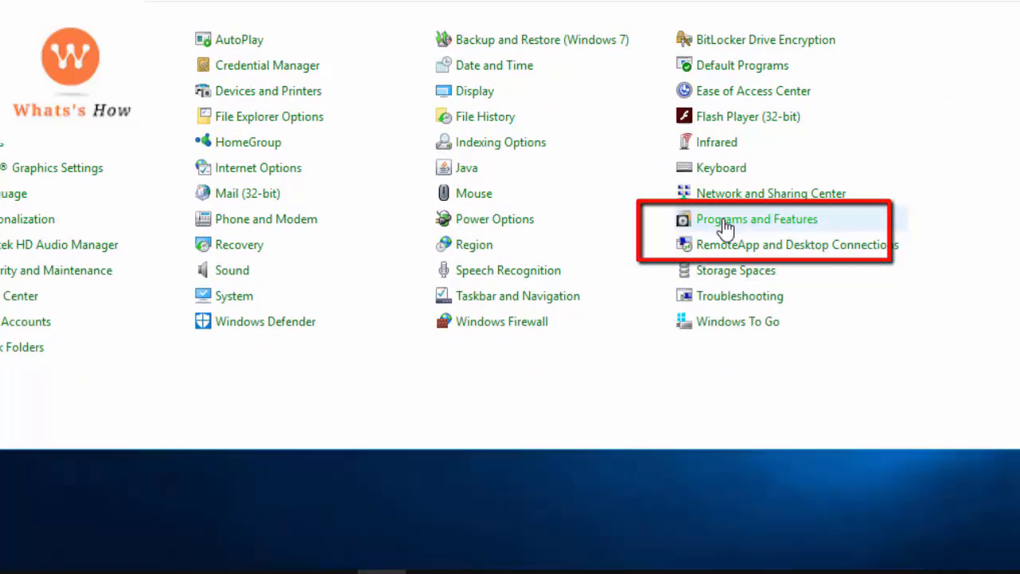
click(752, 229)
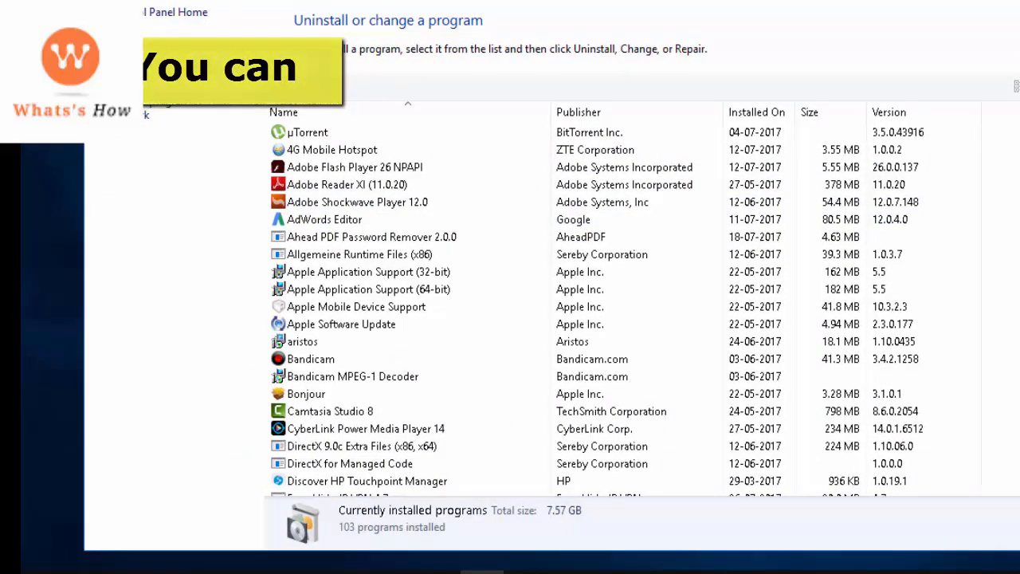
Step: Open the Turn Windows features on or off dialog and review the whole feature list for unneeded items
click(195, 67)
drag(573, 85, 517, 80)
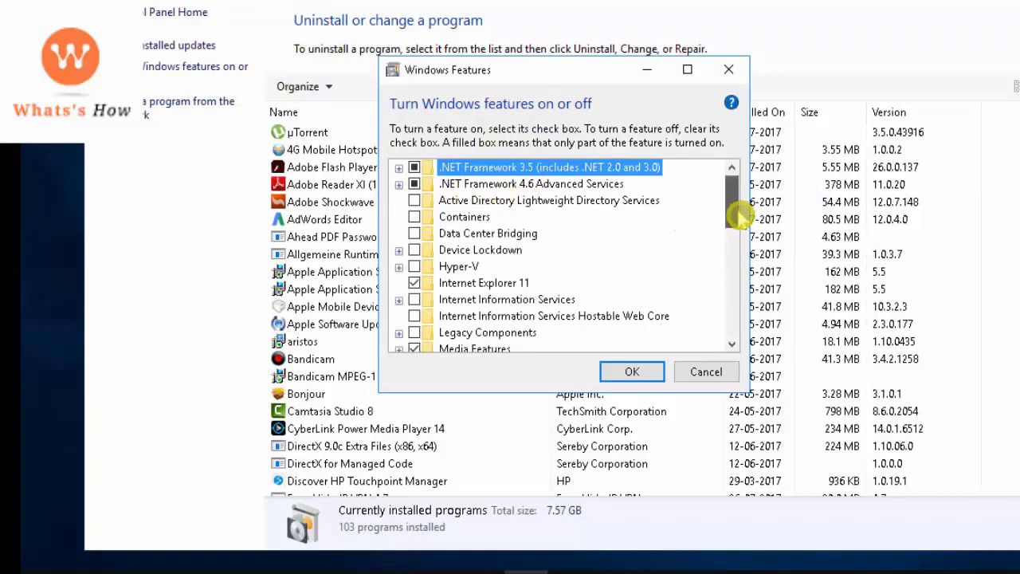
scroll(739, 215, down, 2)
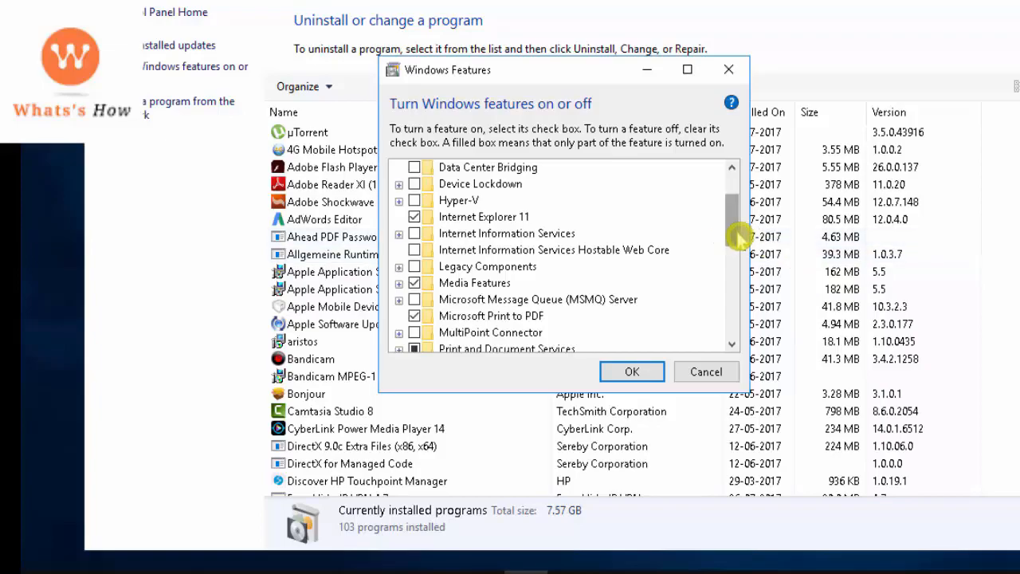
drag(740, 236, 736, 259)
scroll(626, 289, down, 1)
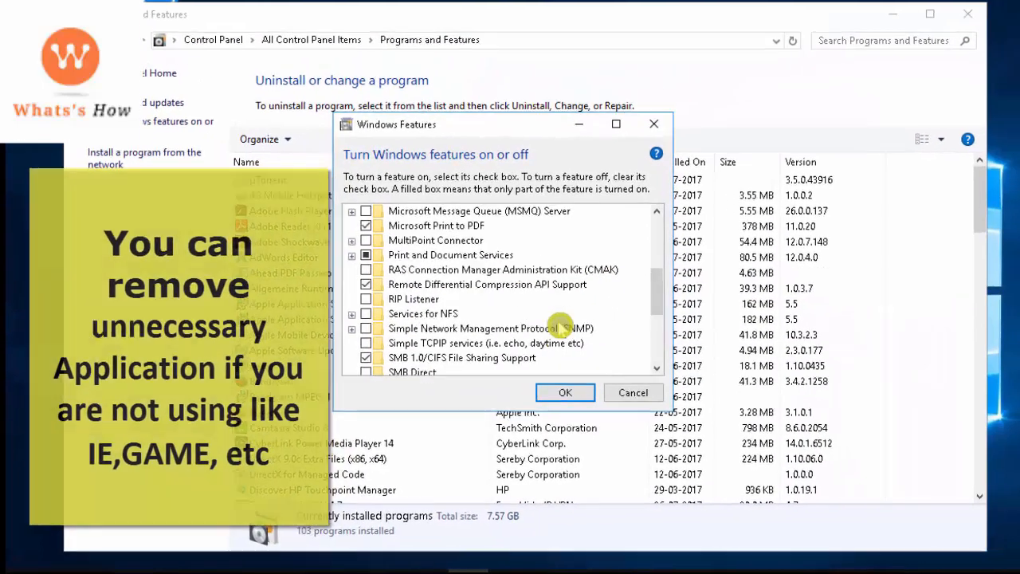
scroll(561, 327, down, 4)
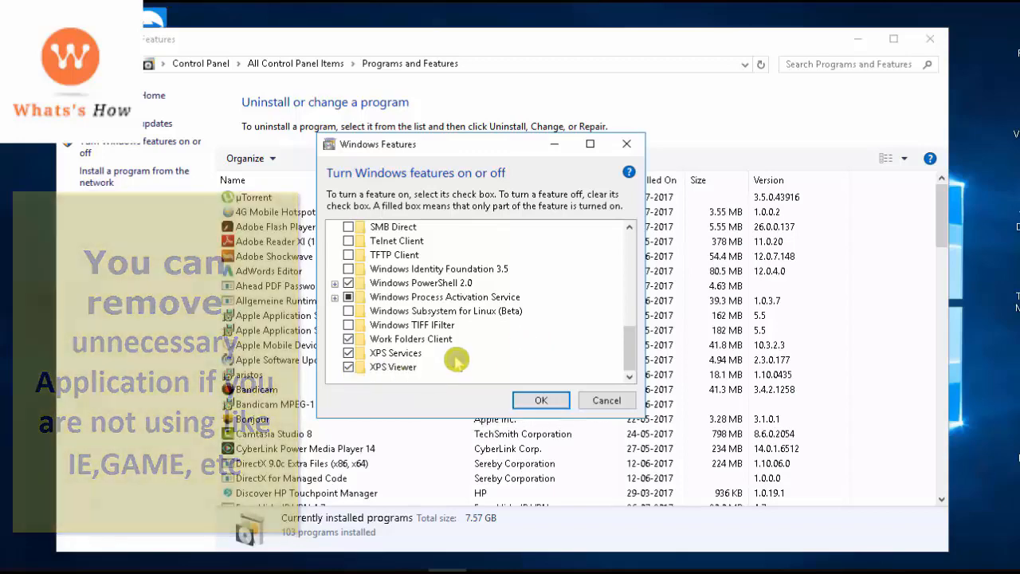
scroll(415, 343, up, 5)
scroll(456, 361, up, 3)
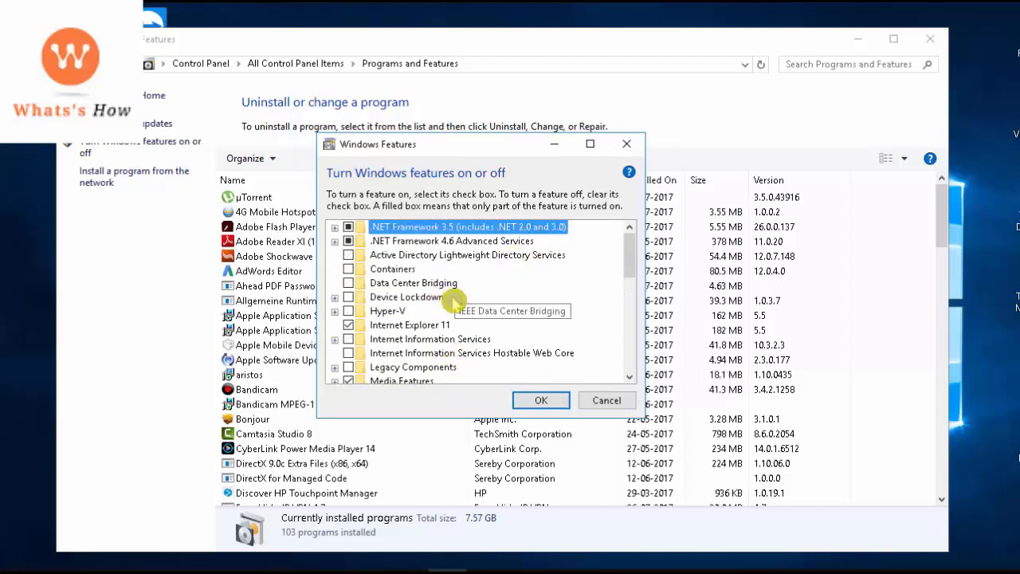
Step: Turn off the Internet Explorer 11 feature and agree to continue
scroll(451, 295, down, 1)
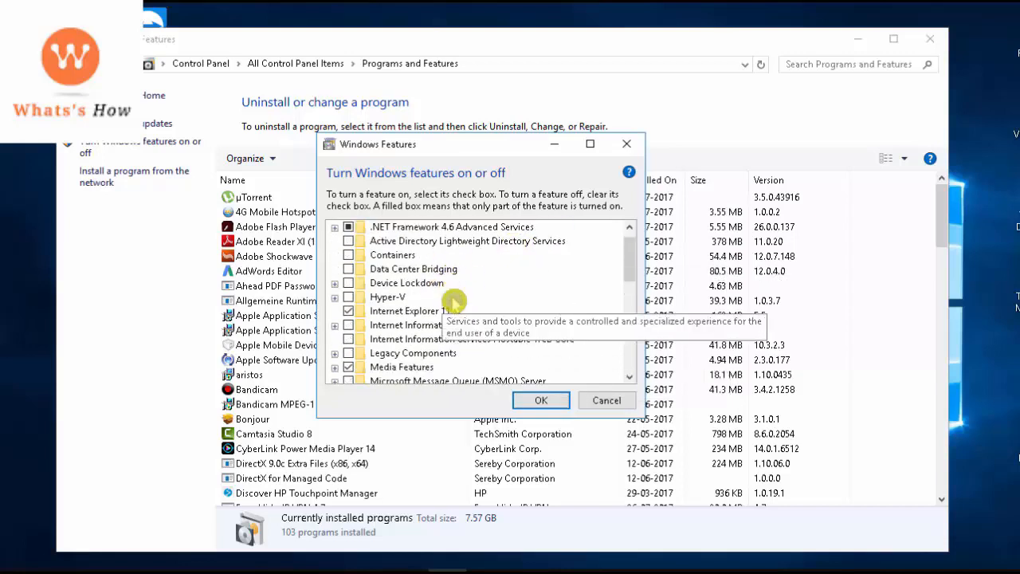
click(354, 313)
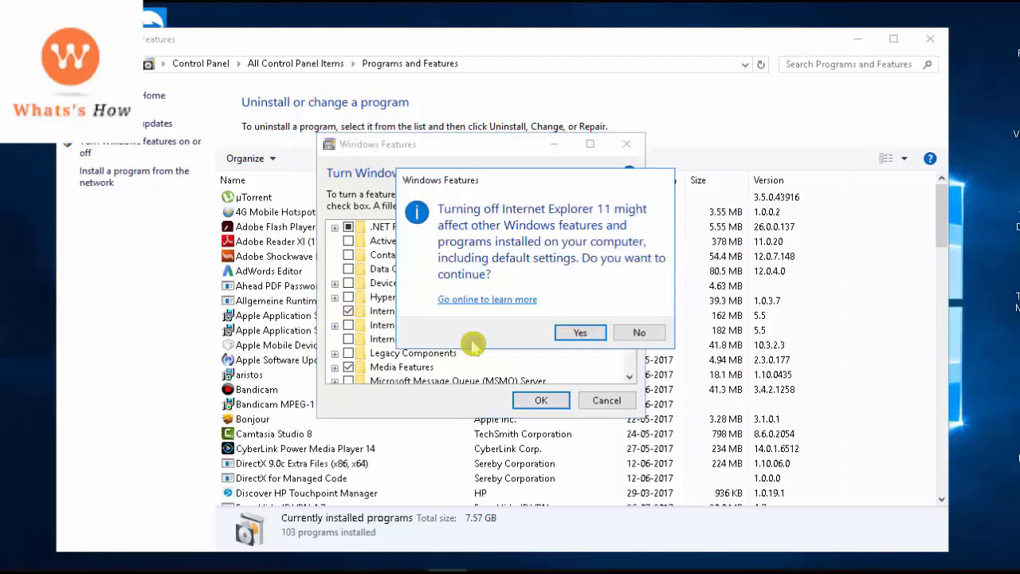
click(581, 333)
Step: Review the rest of the Windows features list for further items that are not needed
scroll(582, 347, down, 3)
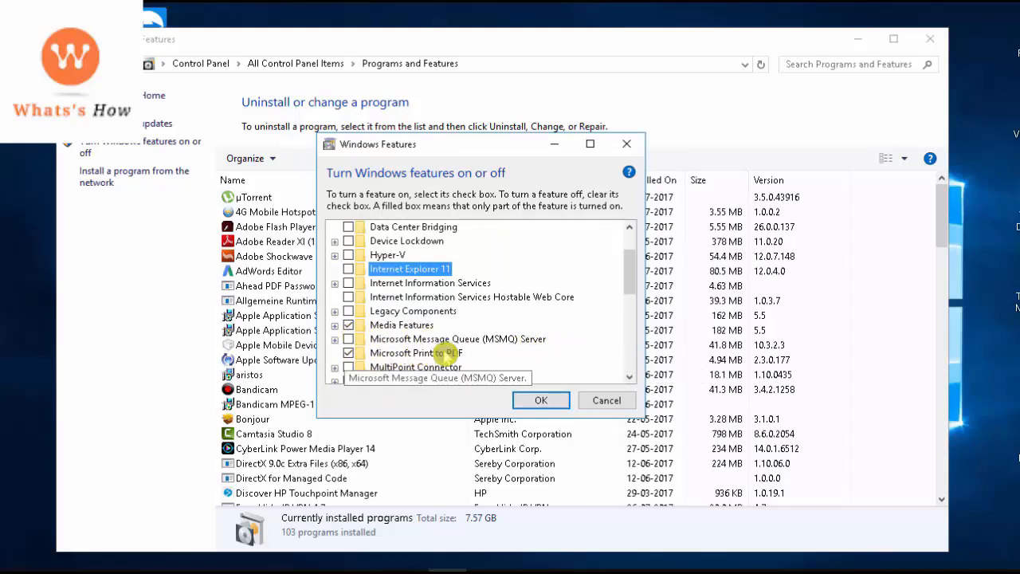
scroll(481, 350, down, 1)
scroll(452, 362, down, 2)
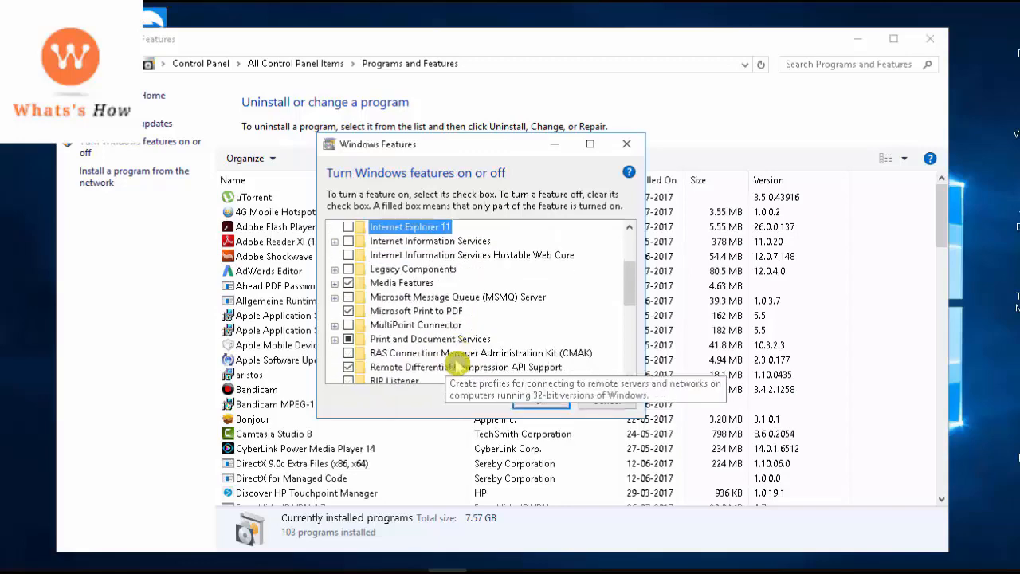
scroll(462, 349, down, 2)
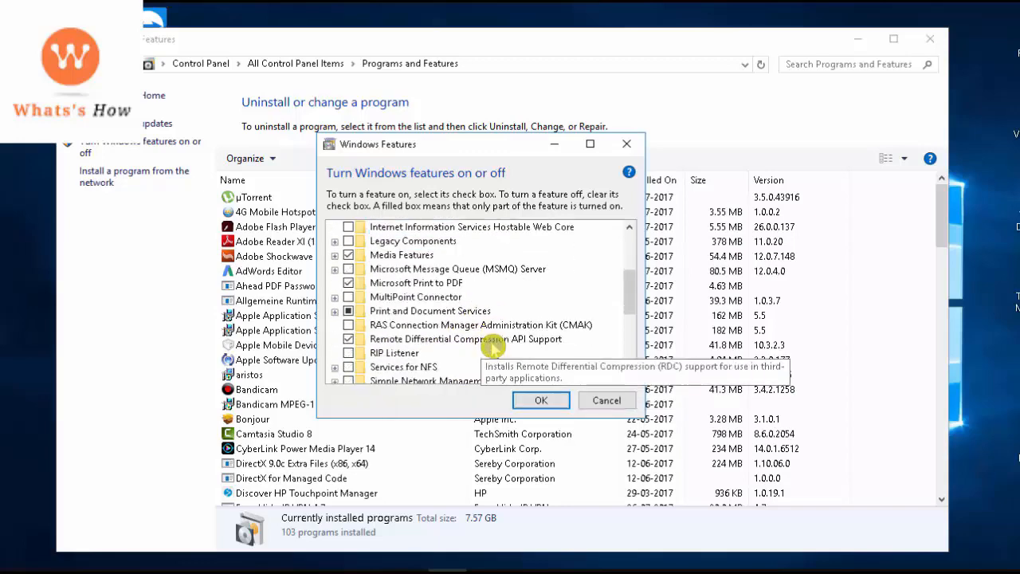
scroll(519, 353, down, 6)
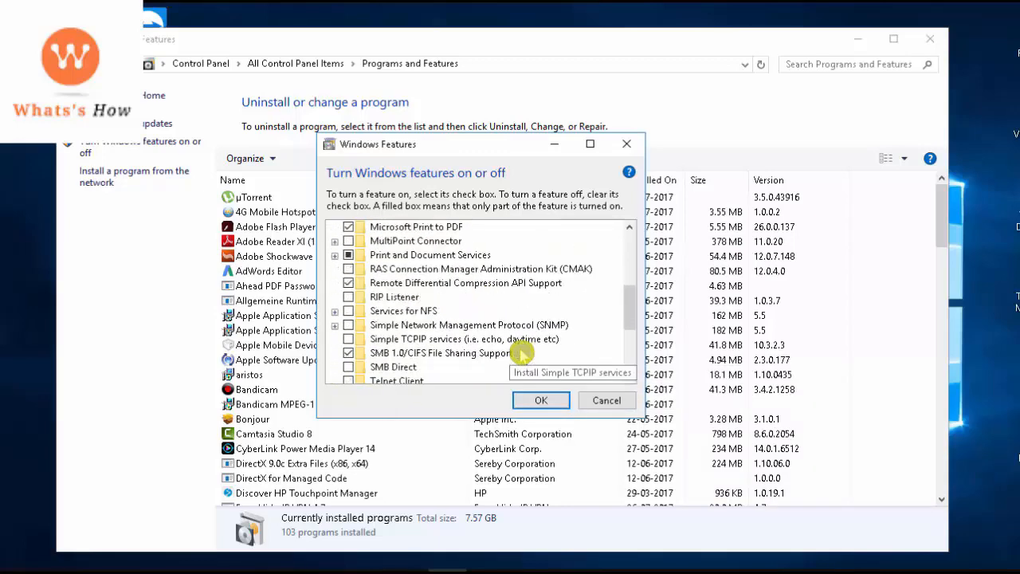
scroll(521, 353, down, 5)
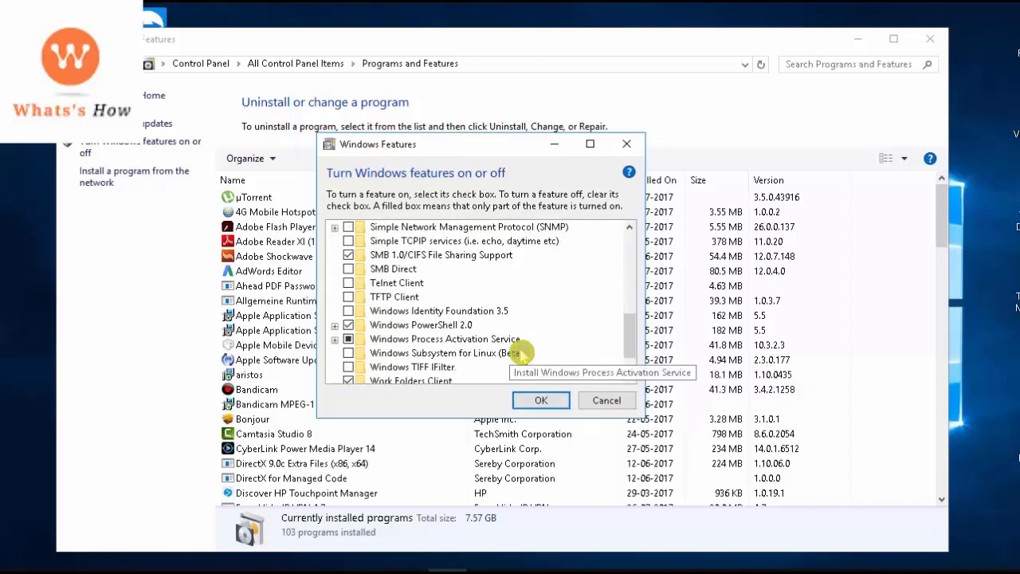
scroll(411, 382, down, 2)
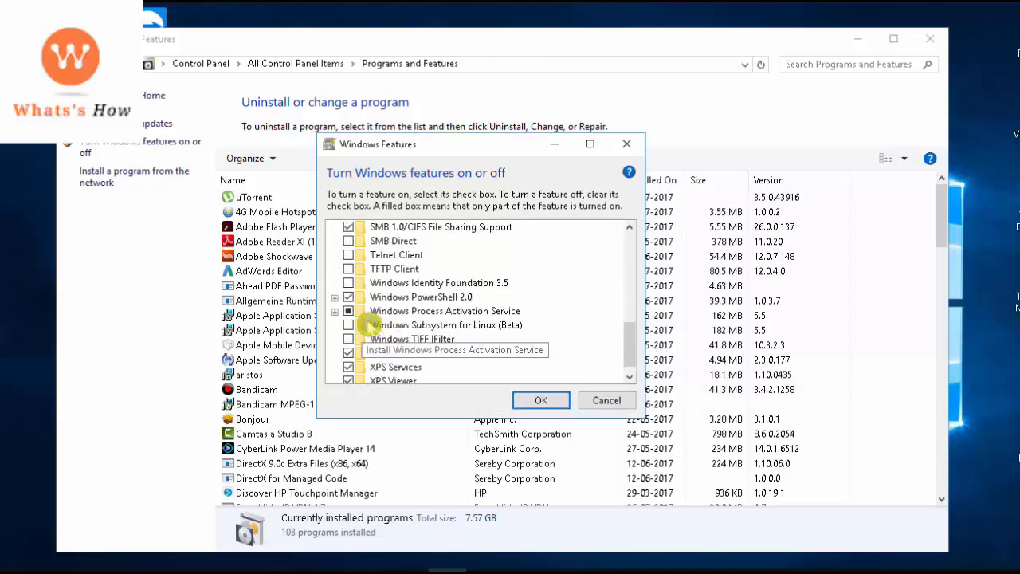
click(348, 297)
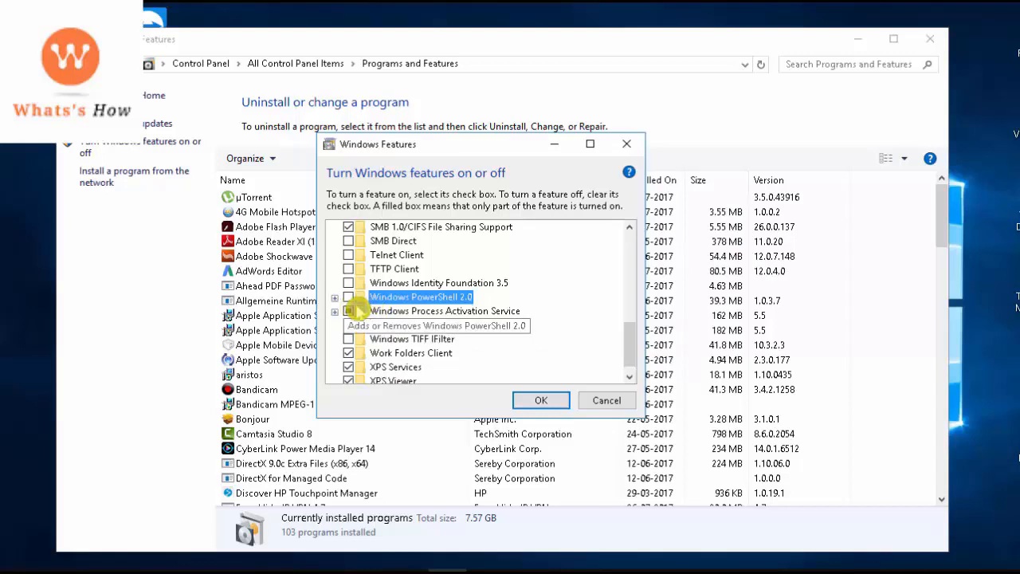
double_click(353, 302)
double_click(353, 301)
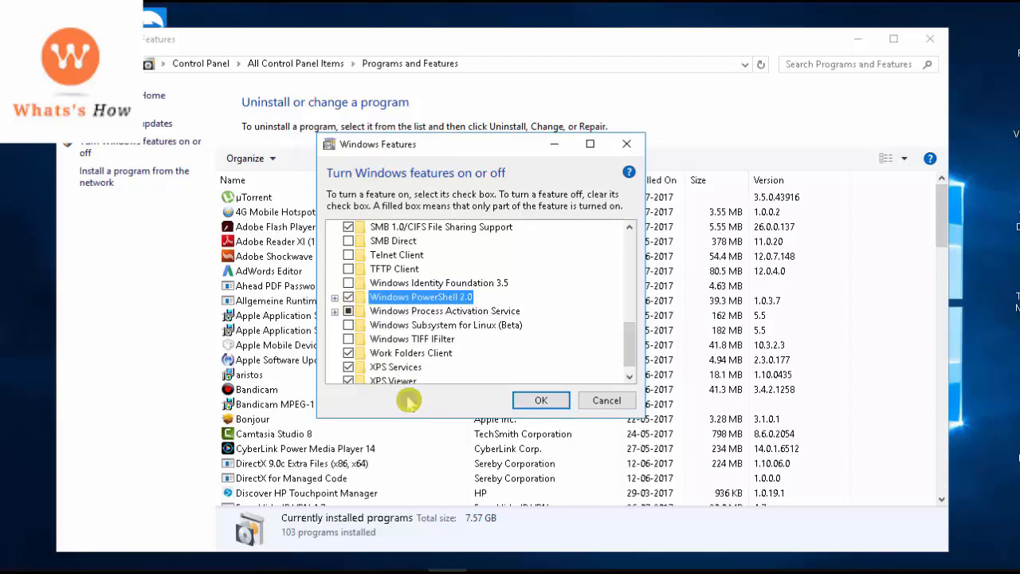
Step: Turn off the XPS Viewer feature and confirm the Windows Features changes
scroll(448, 376, down, 1)
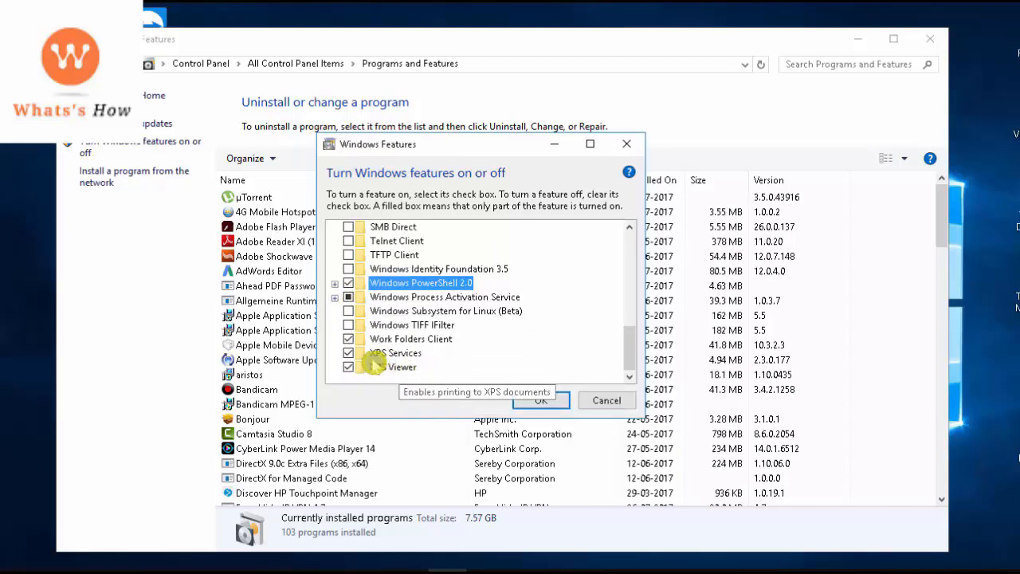
click(348, 367)
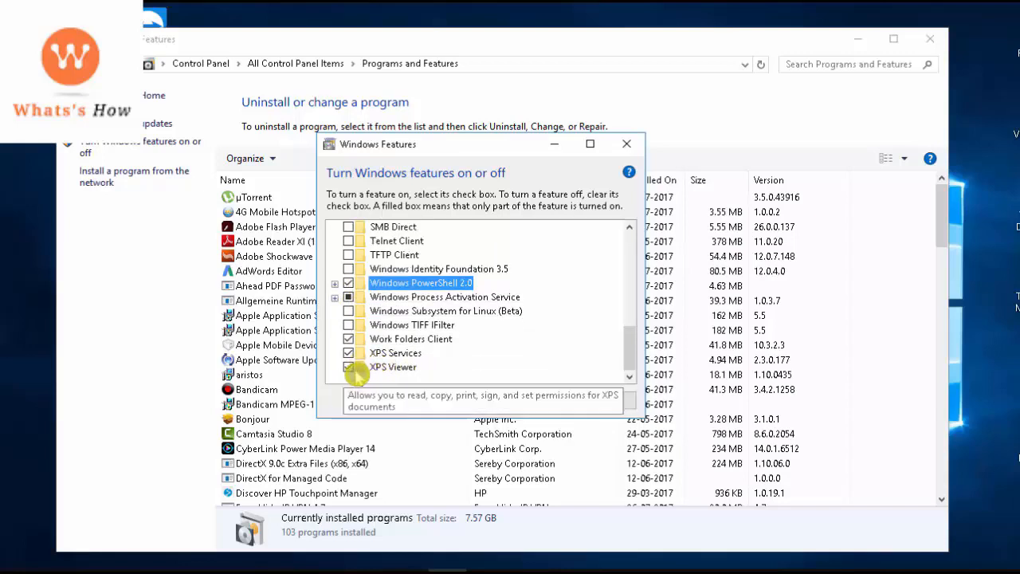
click(351, 368)
click(574, 338)
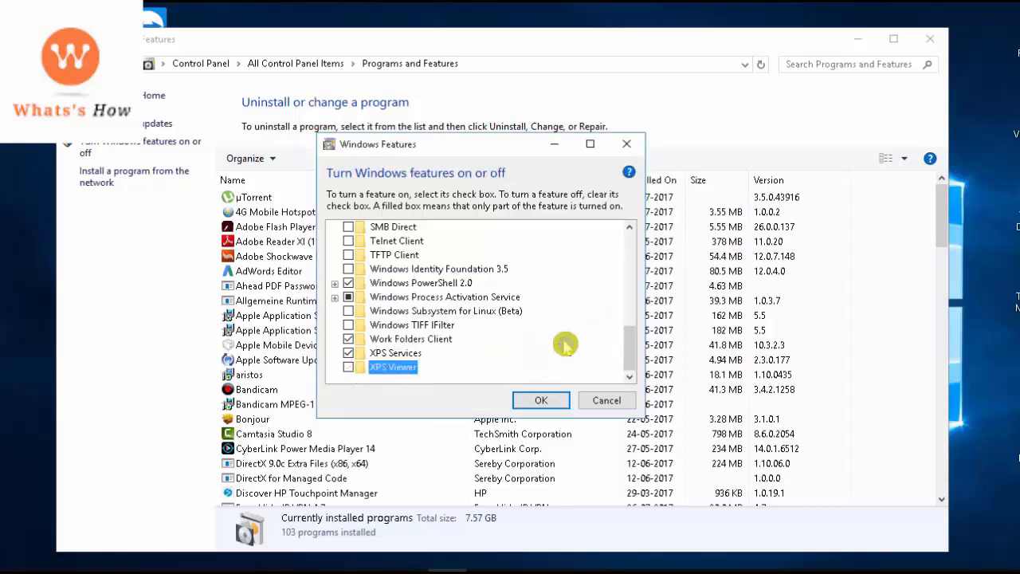
click(542, 401)
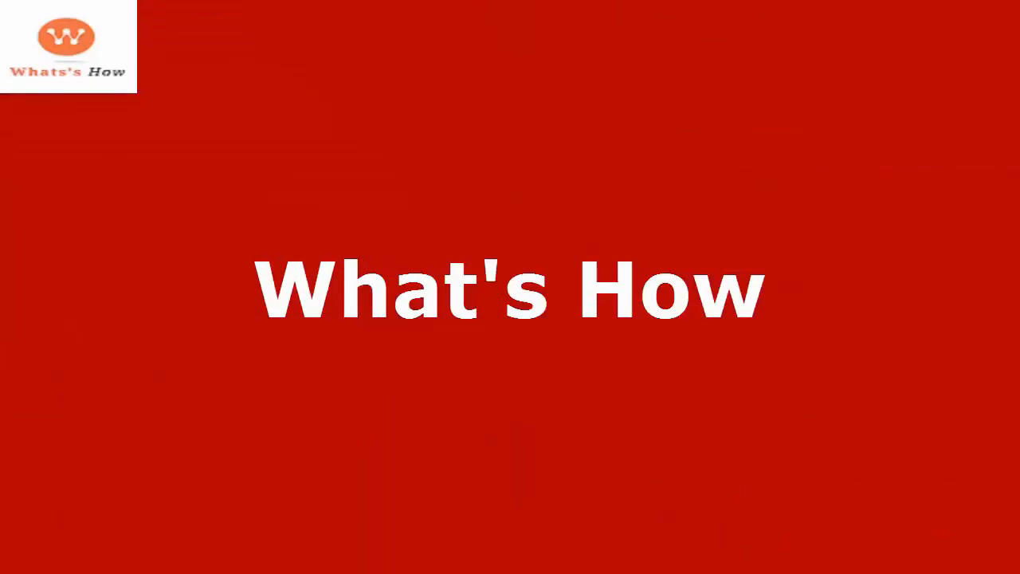
Step: Refresh the desktop twice
right_click(341, 215)
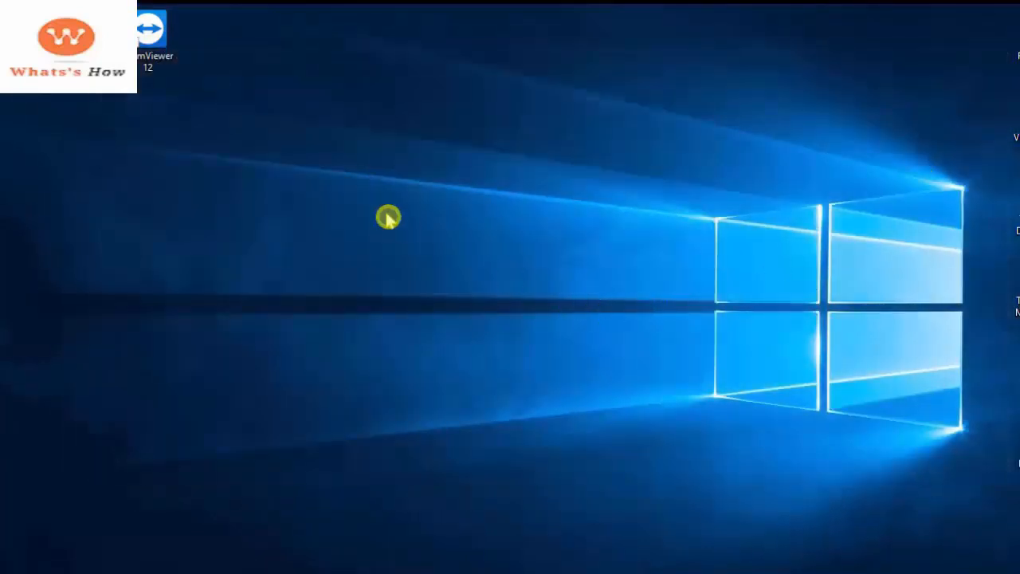
right_click(378, 207)
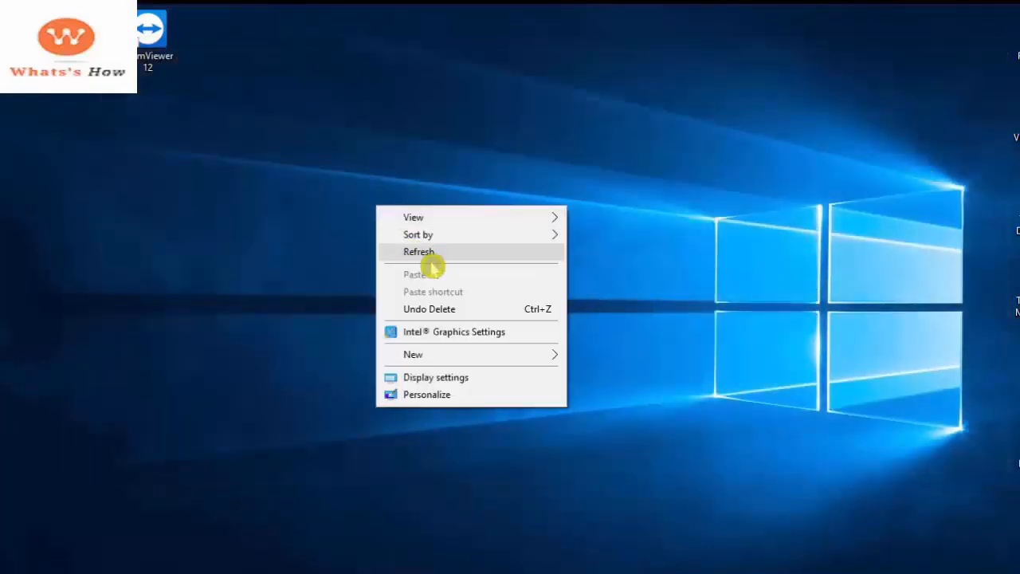
click(429, 256)
right_click(328, 180)
click(375, 225)
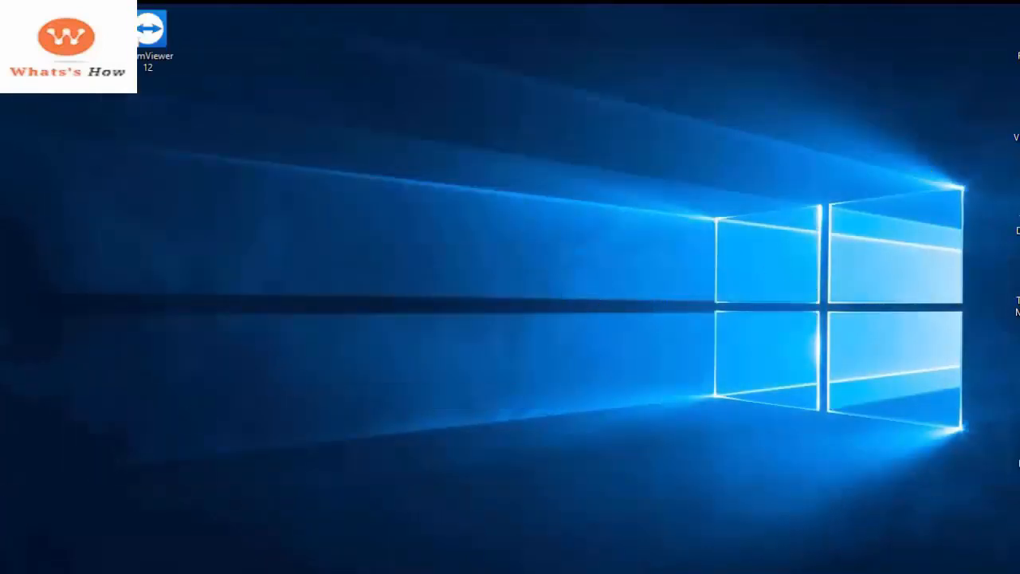
Step: Open the Disk Cleanup administrative tool and have it scan the Windows (C:) drive
key(super)
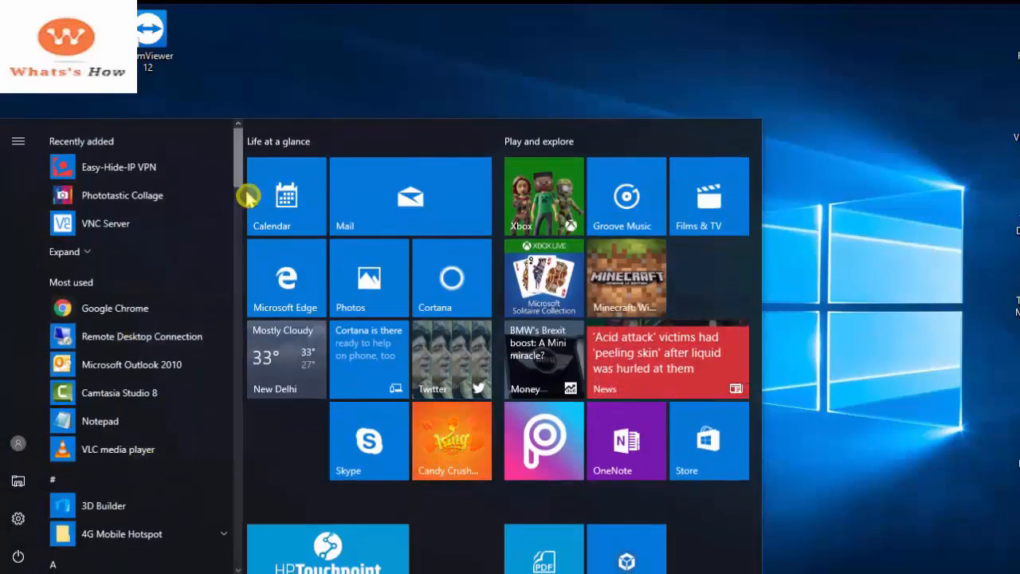
scroll(246, 209, down, 3)
drag(246, 209, 236, 531)
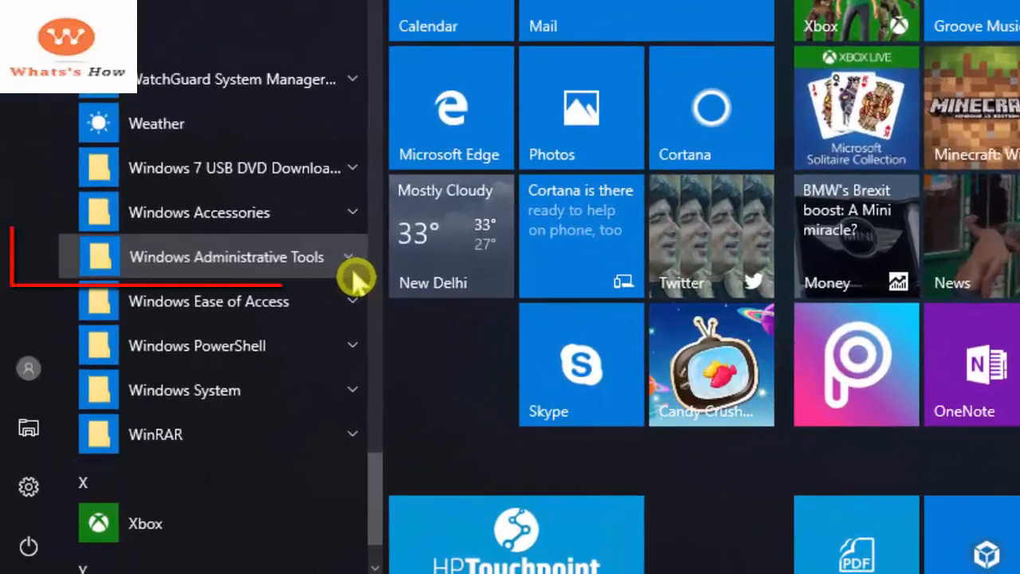
click(222, 376)
scroll(353, 273, down, 2)
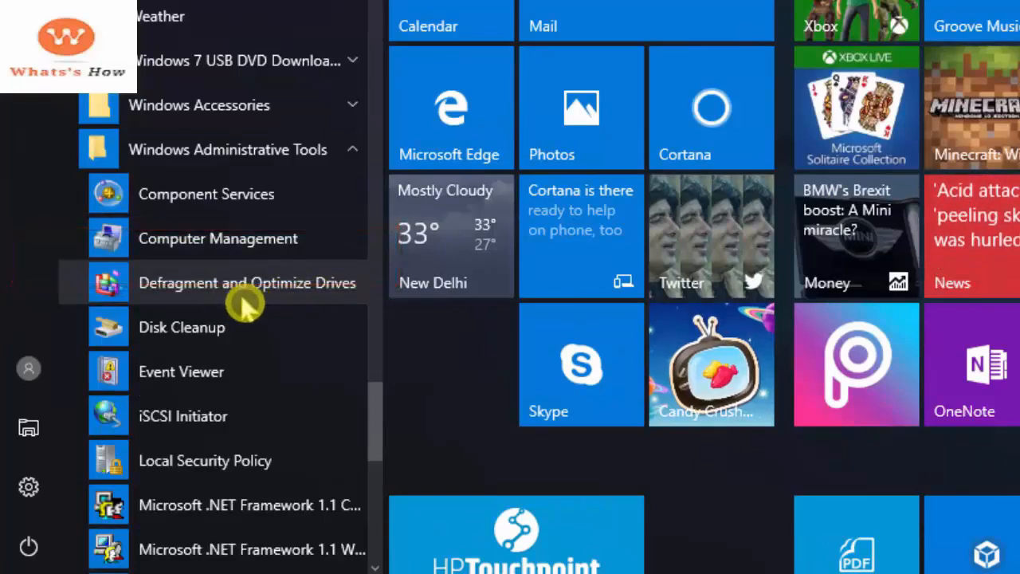
click(192, 341)
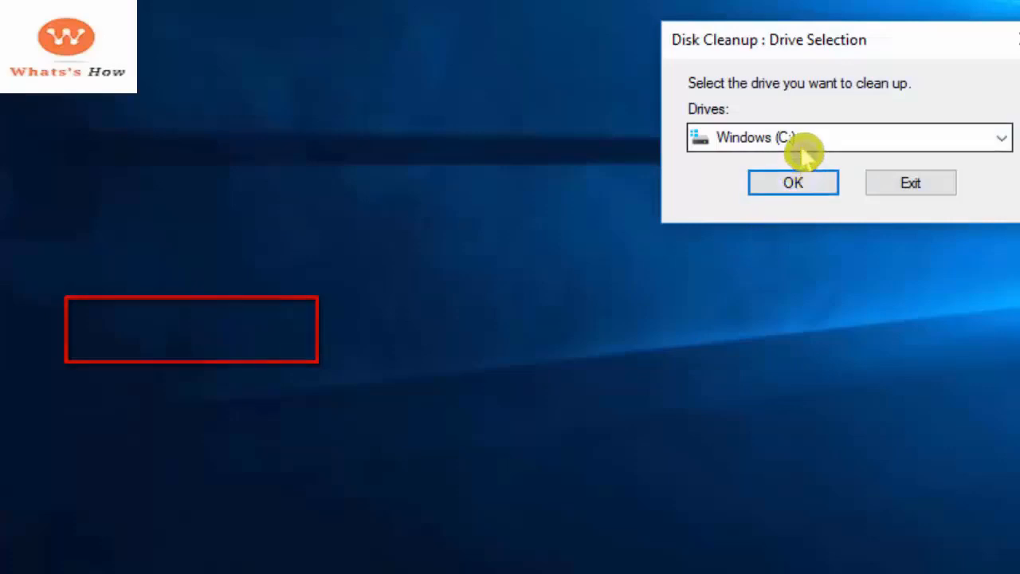
click(796, 197)
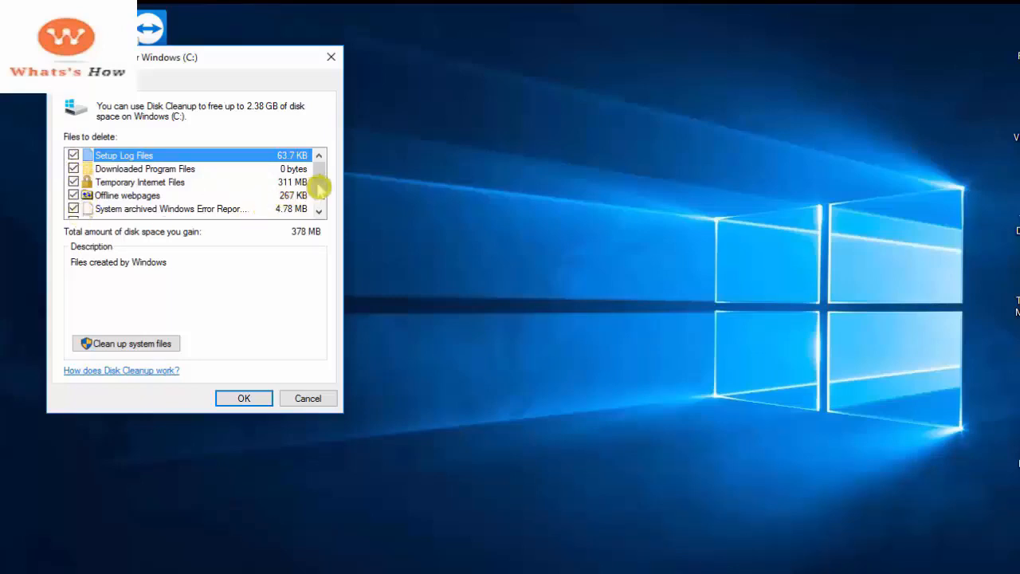
Step: Go through the files to delete and mark Recycle Bin and Temporary files for cleanup
key(Down)
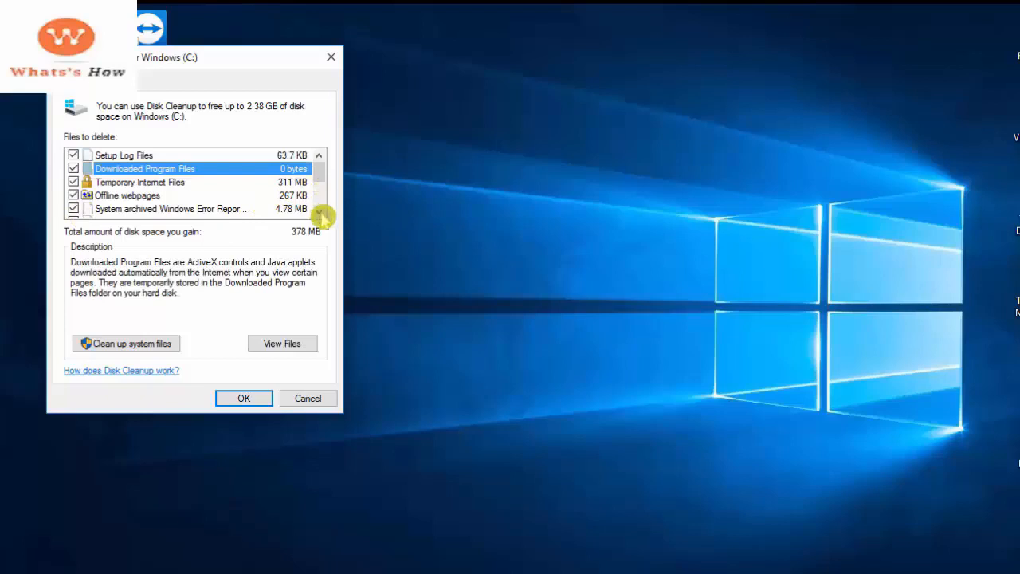
key(Down)
key(Down)
key(Down)
click(321, 214)
click(321, 214)
click(320, 213)
click(319, 213)
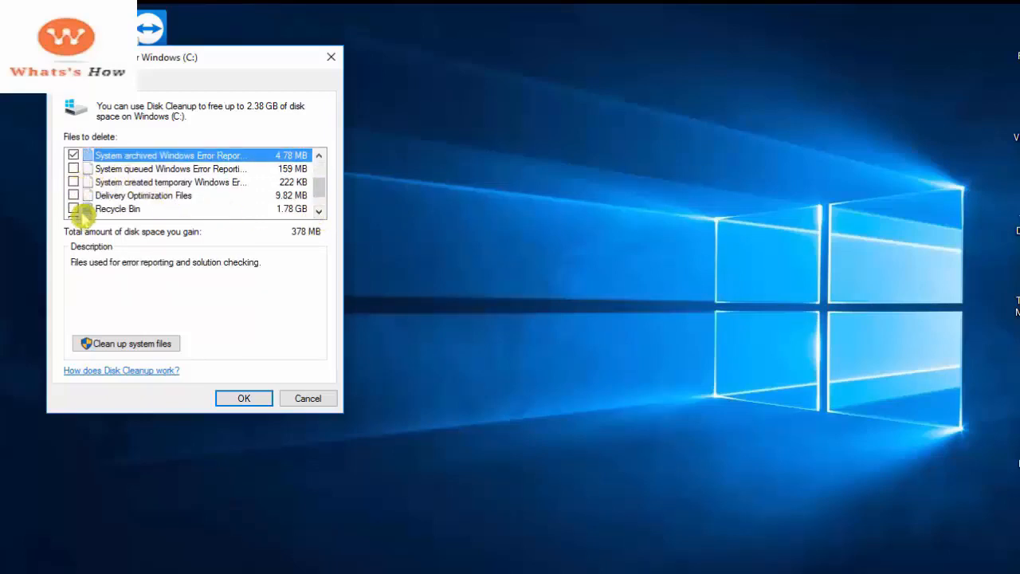
click(320, 212)
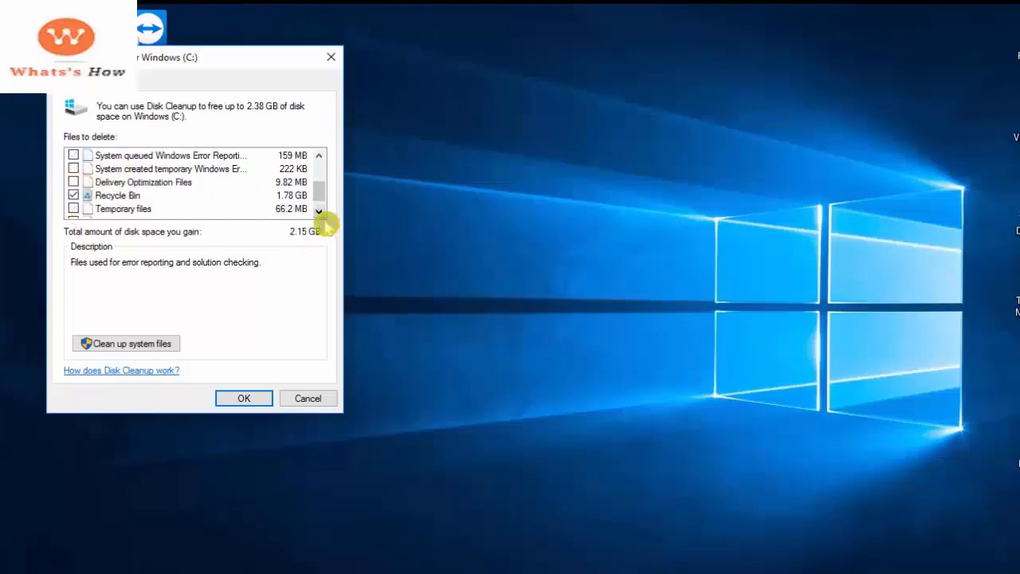
click(320, 212)
click(116, 182)
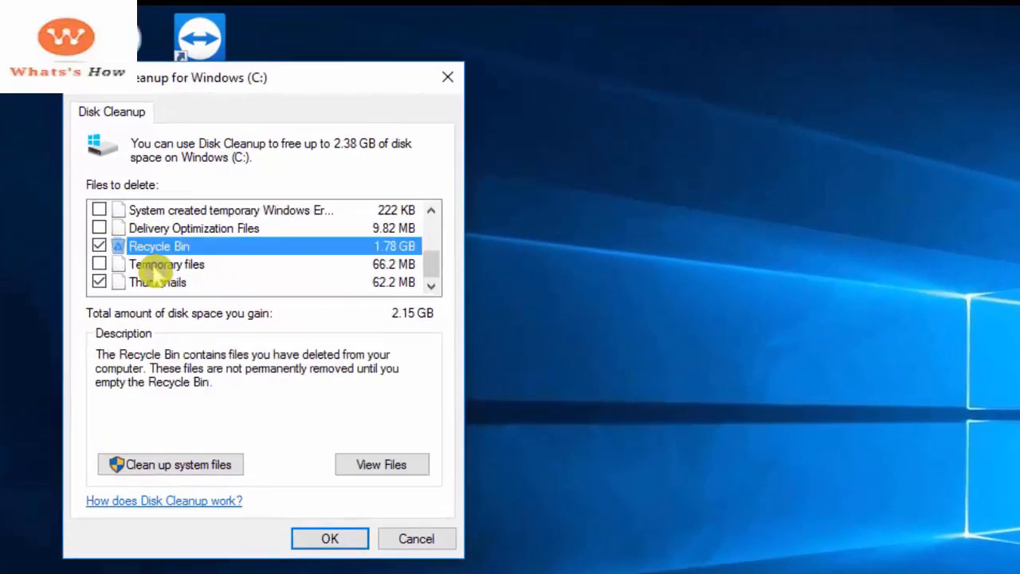
click(100, 264)
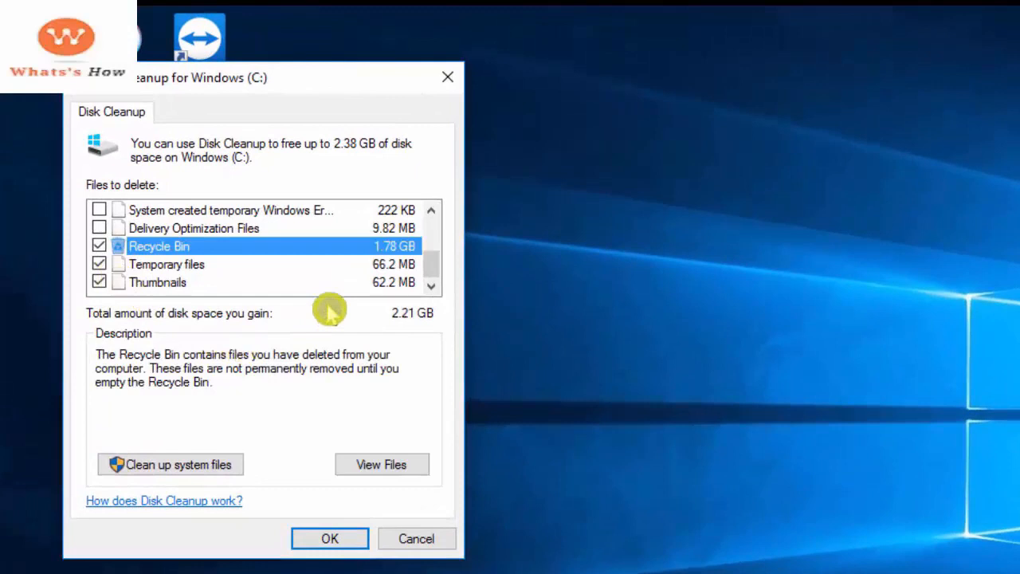
Step: Also mark Delivery Optimization Files and the system created temporary and system queued Windows Error Reporting files for deletion
scroll(326, 307, up, 2)
scroll(262, 305, down, 2)
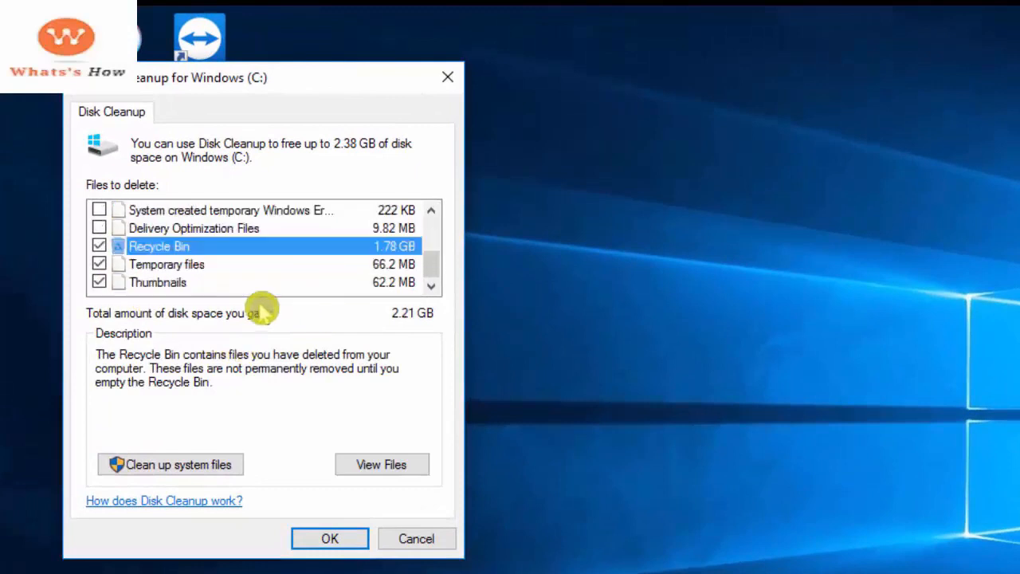
click(164, 229)
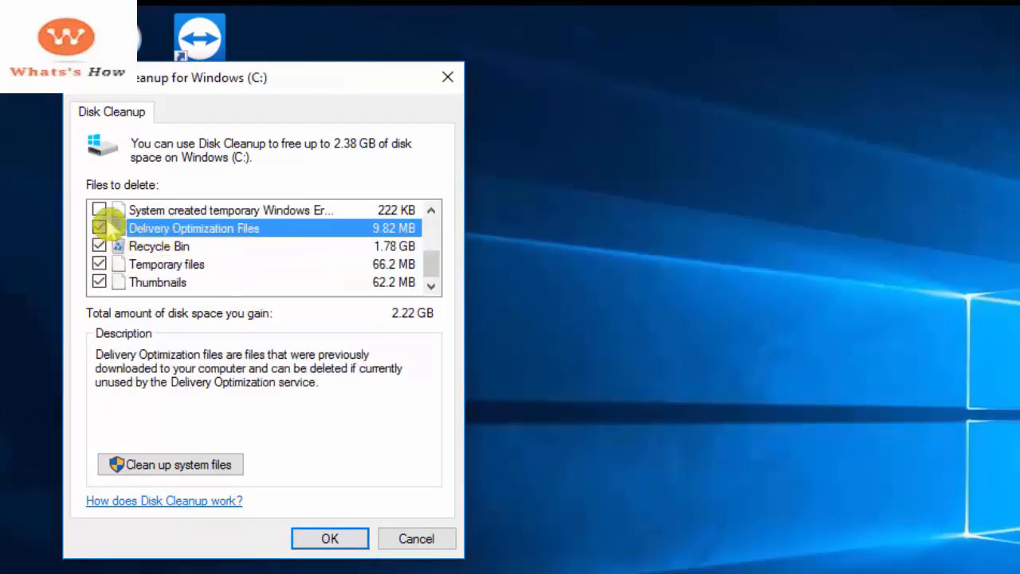
click(99, 210)
click(421, 247)
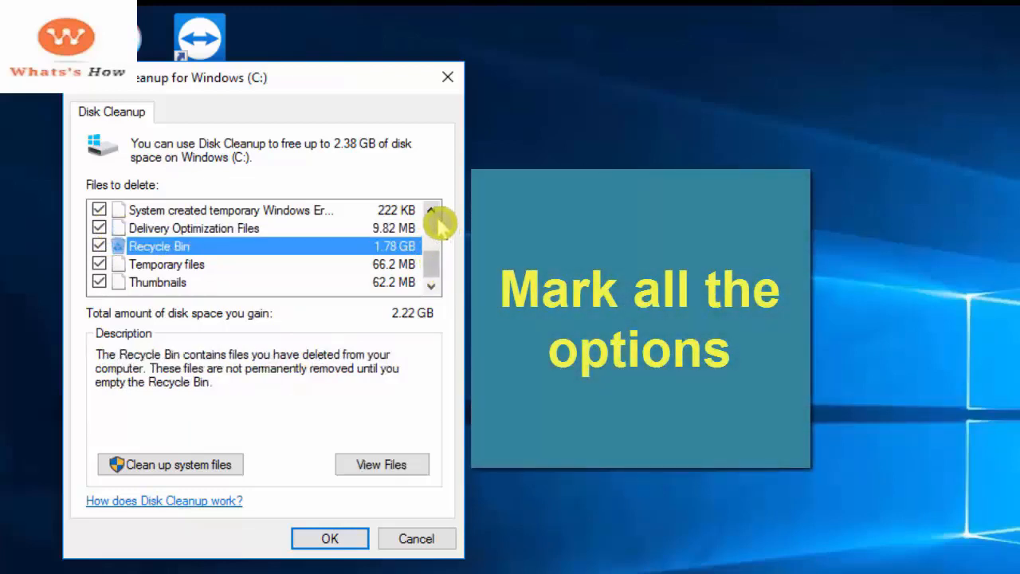
scroll(438, 228, up, 2)
scroll(326, 263, down, 2)
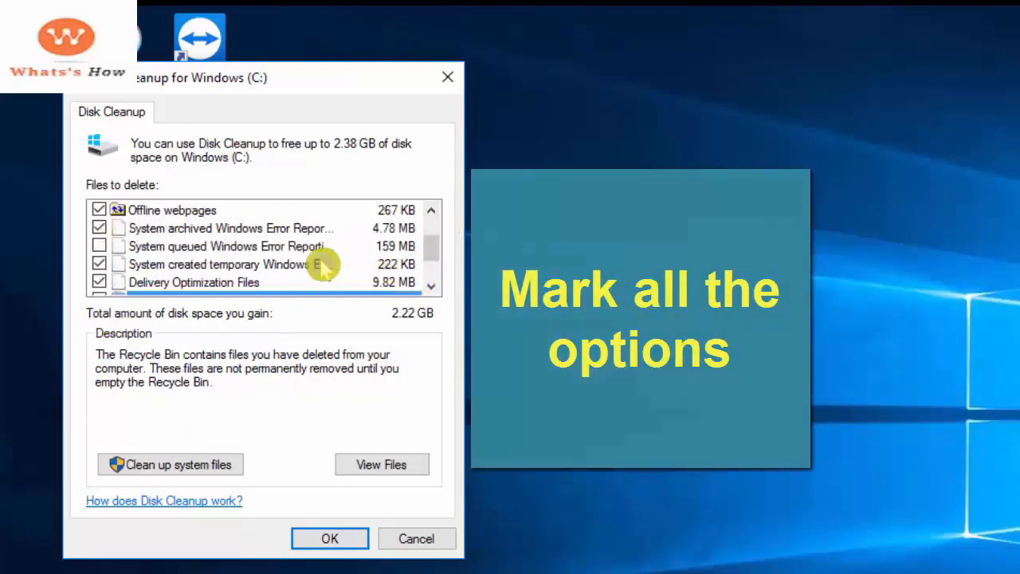
scroll(183, 263, up, 1)
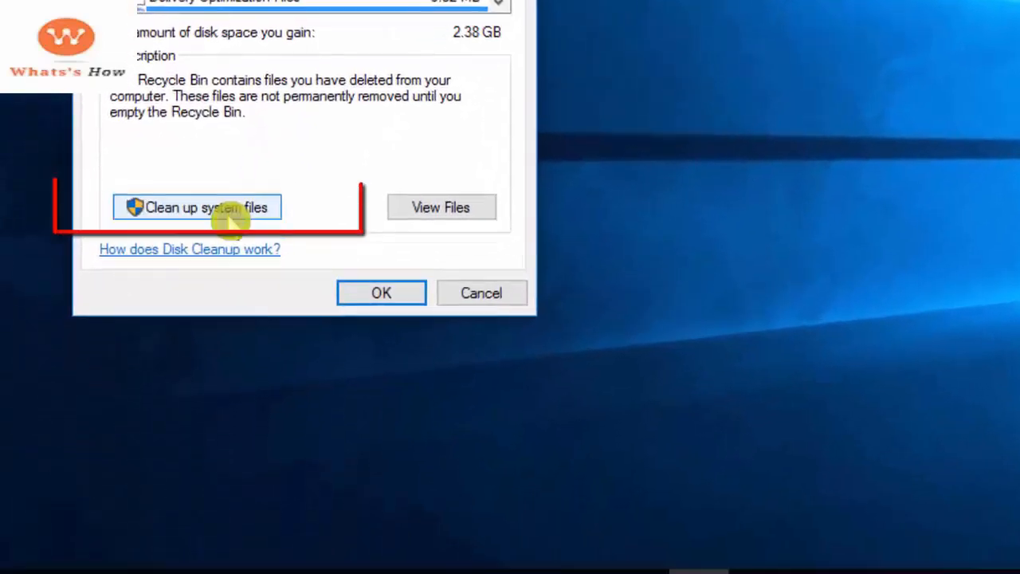
Step: Start the cleanup of system files and have the Windows (C:) drive scanned for them
click(198, 470)
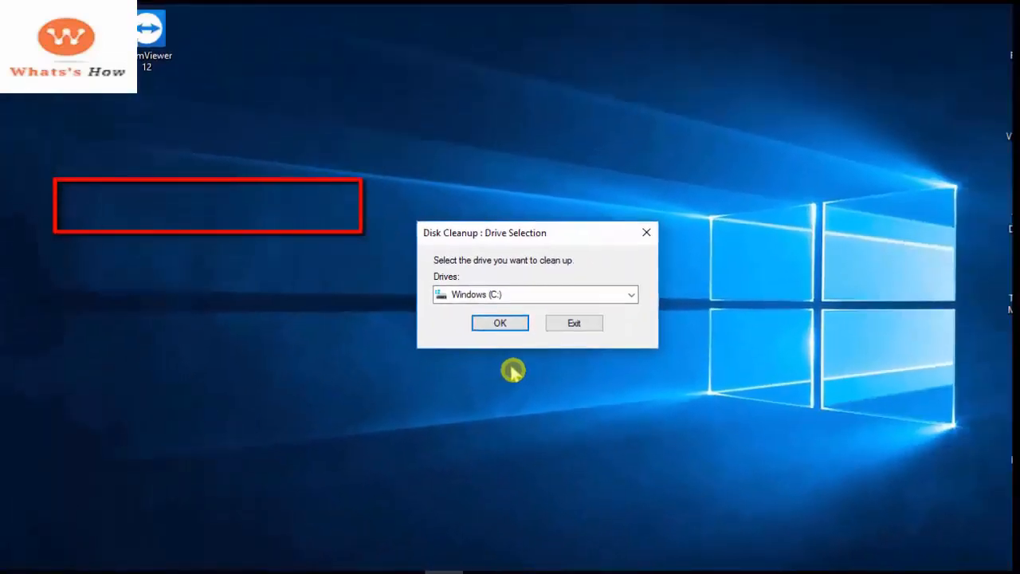
click(681, 233)
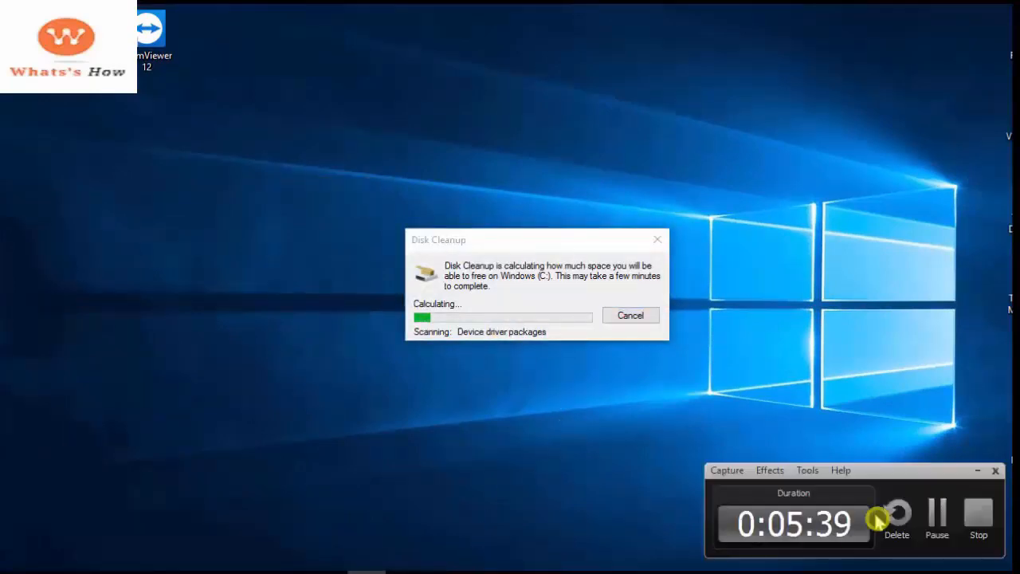
click(935, 510)
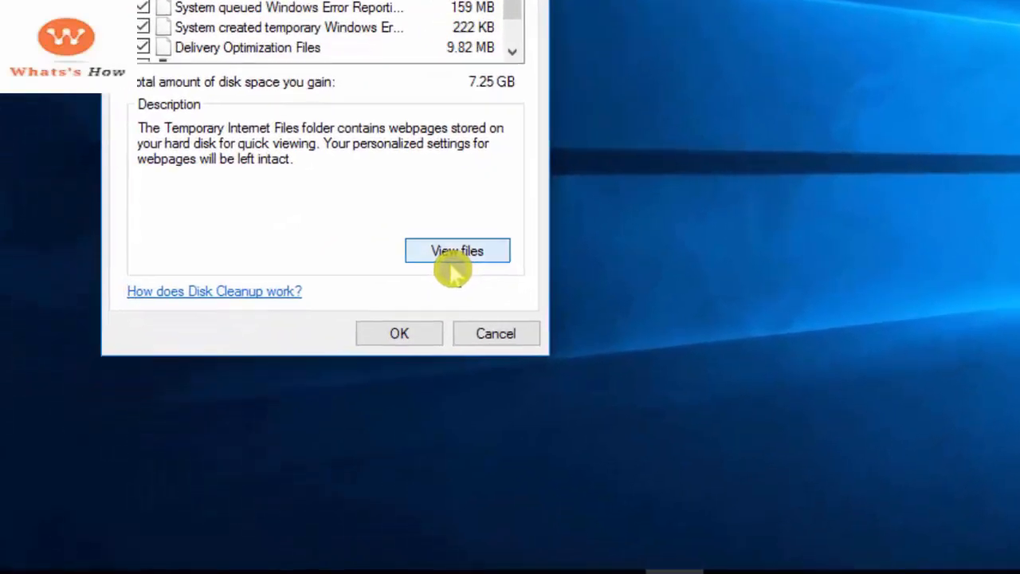
Step: View the files stored in the Temporary Internet Files folder, then close the folder window
click(349, 333)
drag(221, 52, 219, 58)
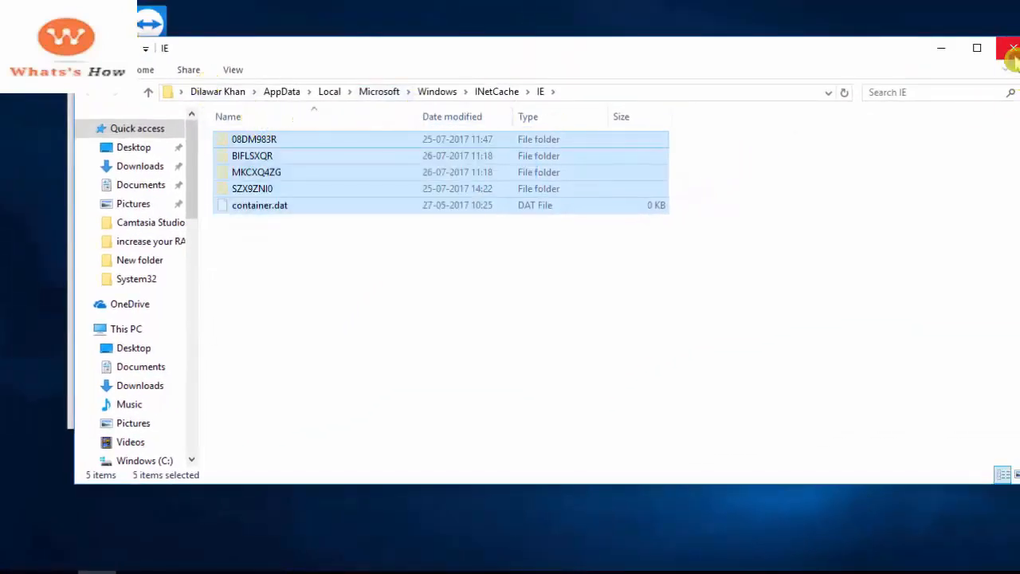
click(1010, 50)
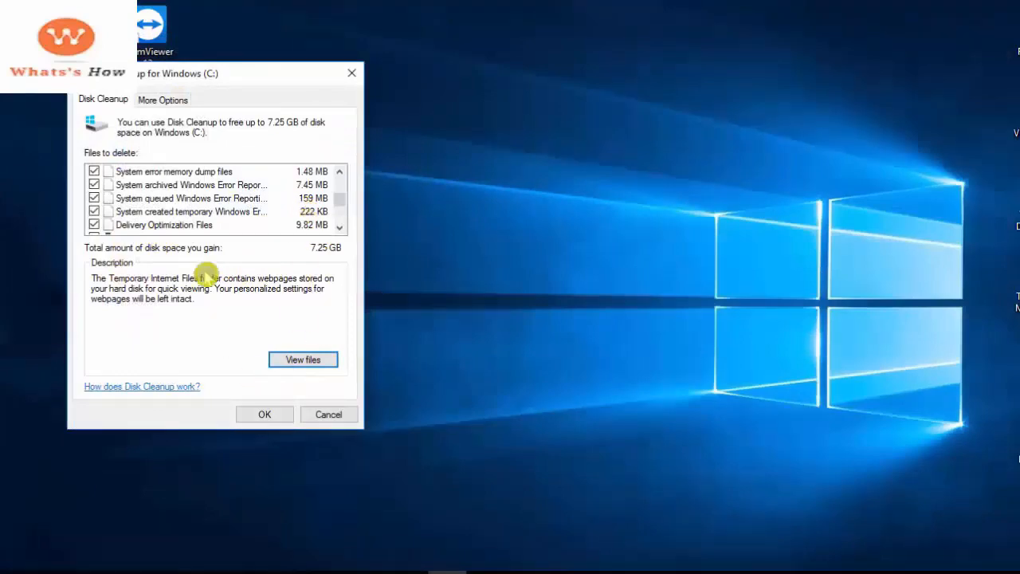
Step: Run the cleanup of Windows (C:) and permanently delete the marked files
click(267, 415)
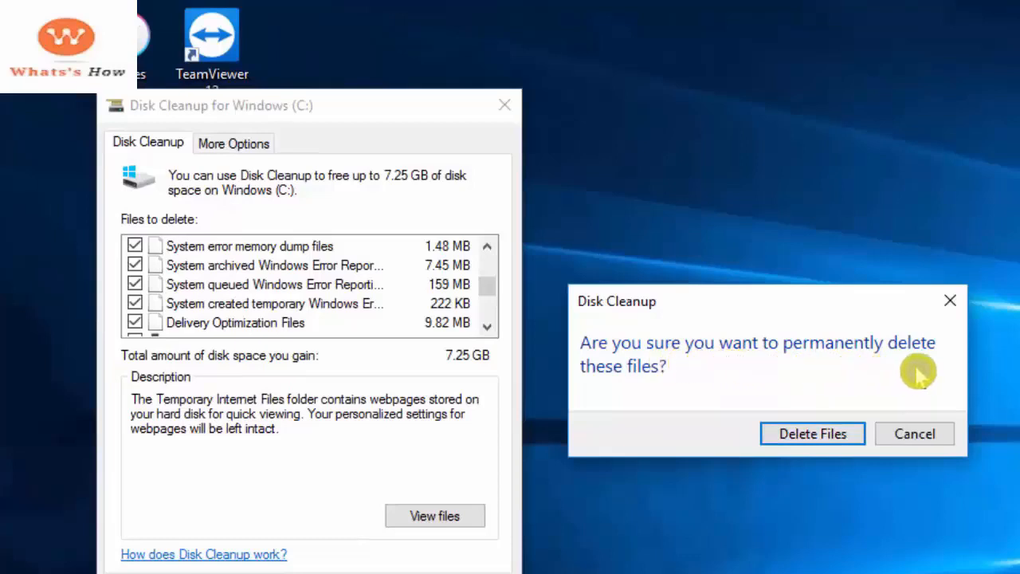
click(821, 438)
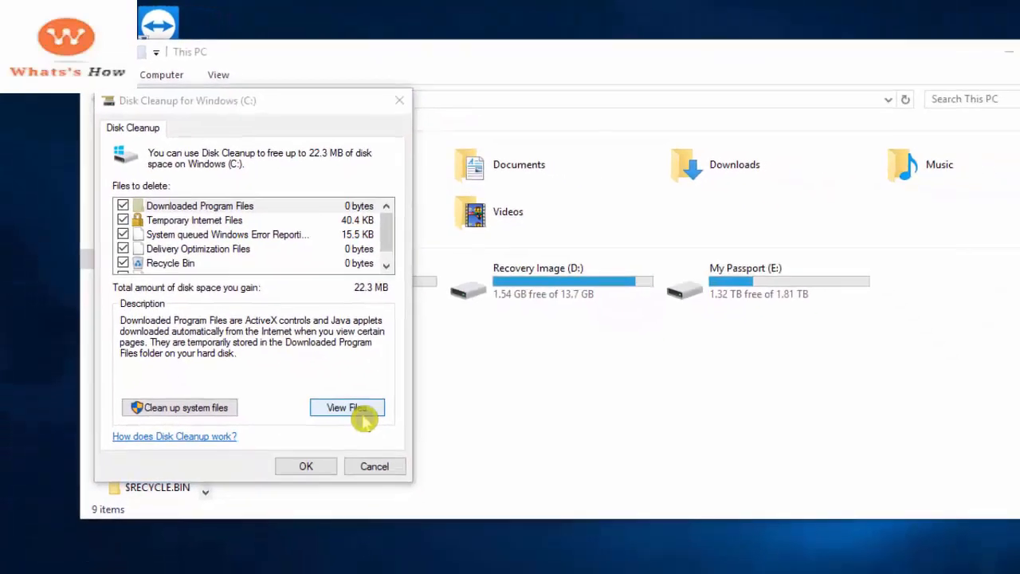
Step: View the contents of the Downloaded Program Files folder, then close the folder window
click(430, 494)
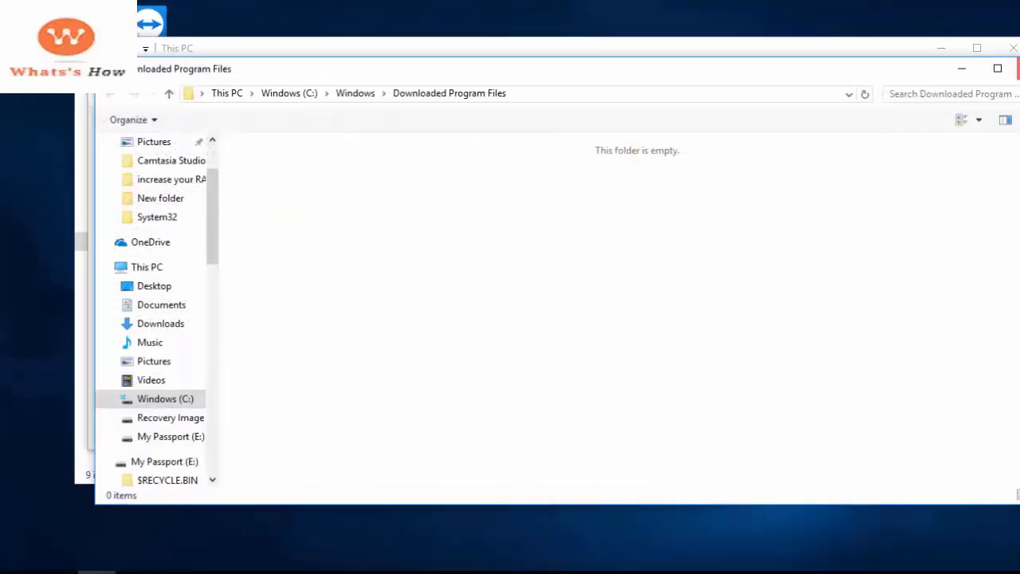
click(1017, 69)
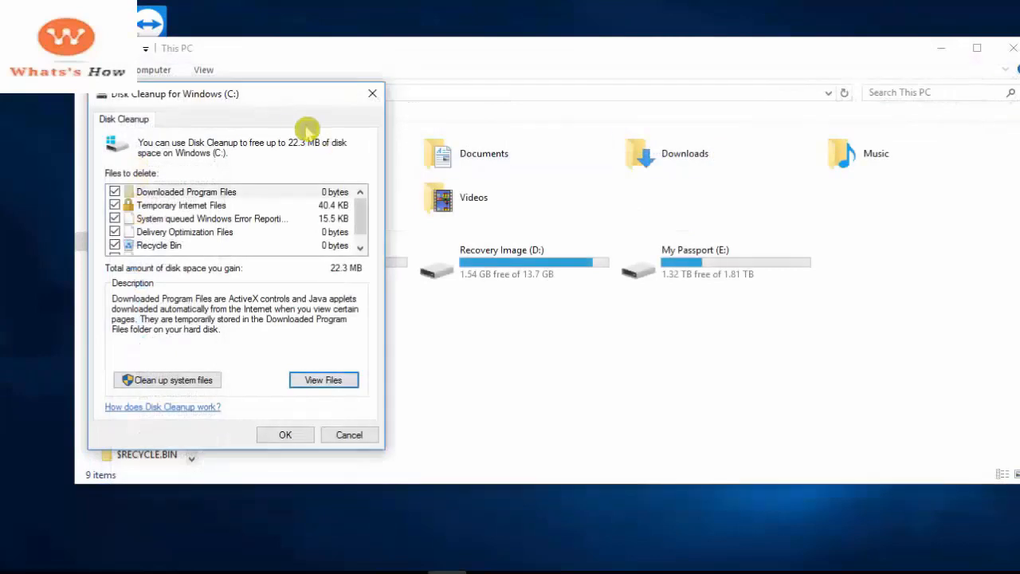
click(177, 382)
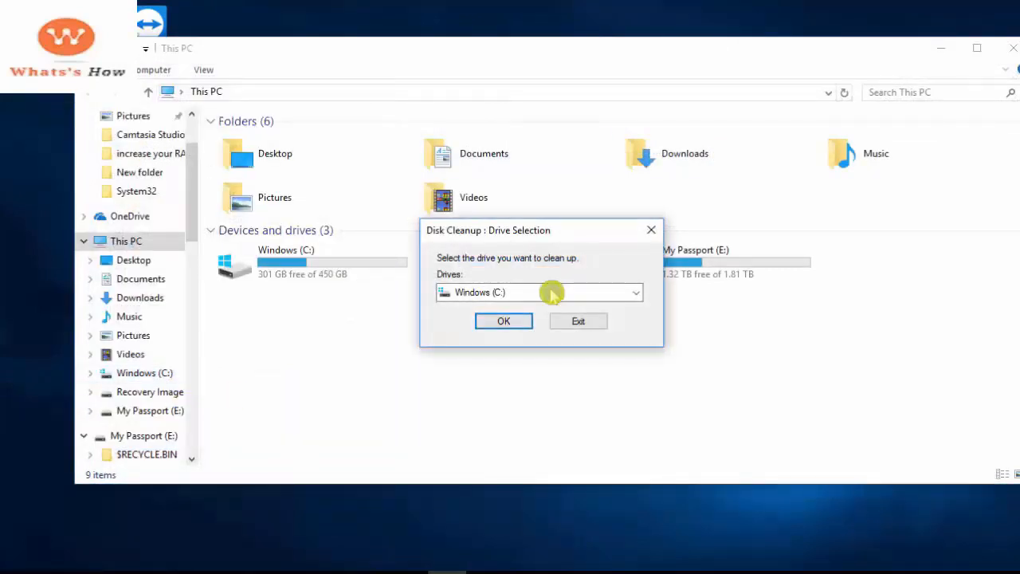
click(521, 322)
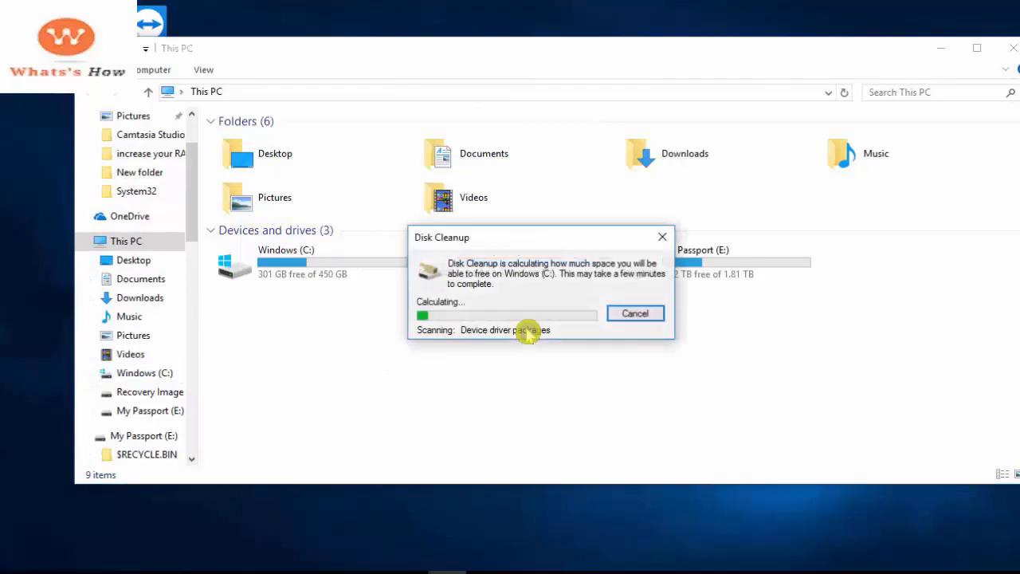
click(635, 318)
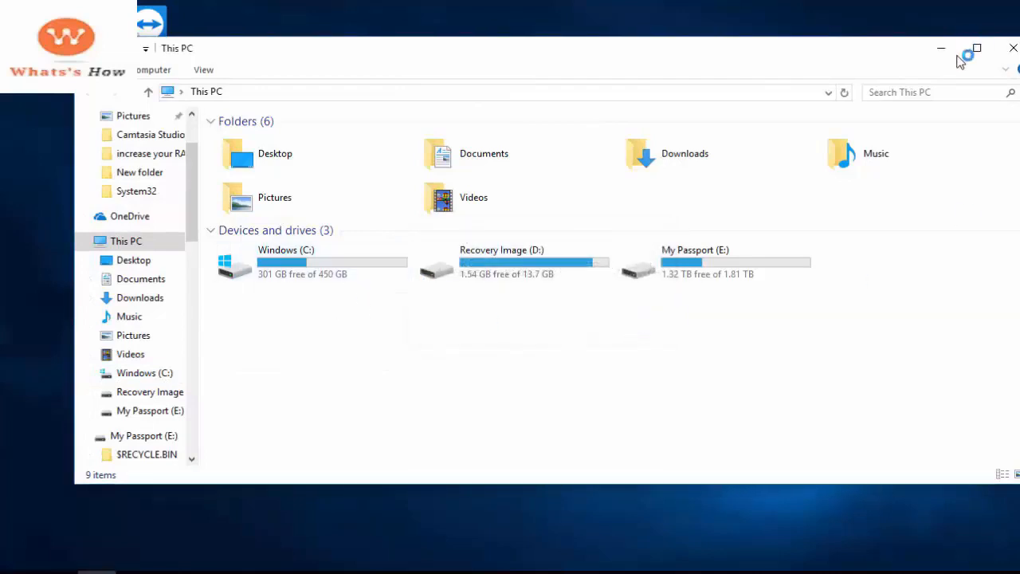
Step: Close the This PC window, then analyze and optimize the Windows (C:) drive in Optimize Drives
click(1013, 47)
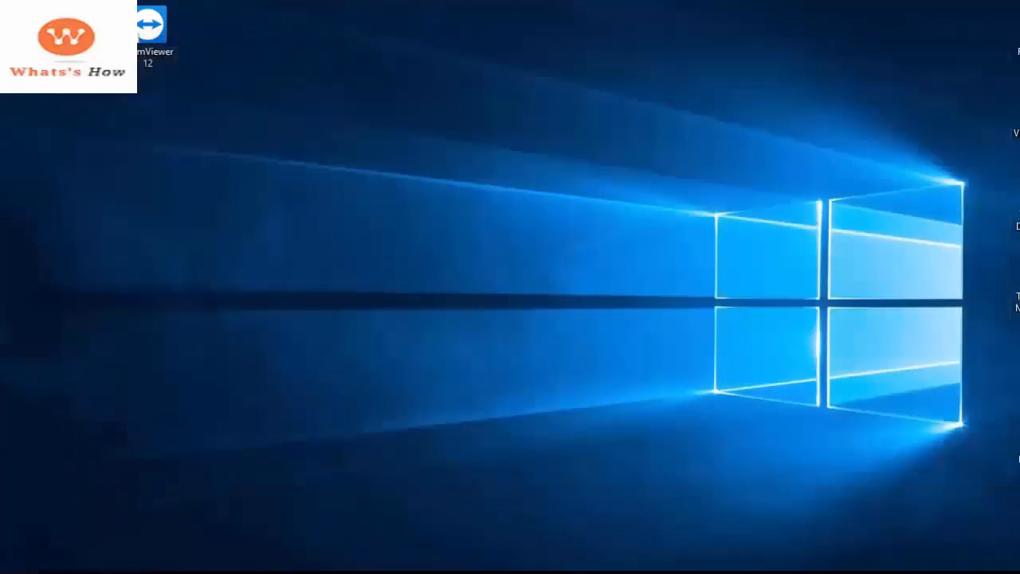
click(291, 476)
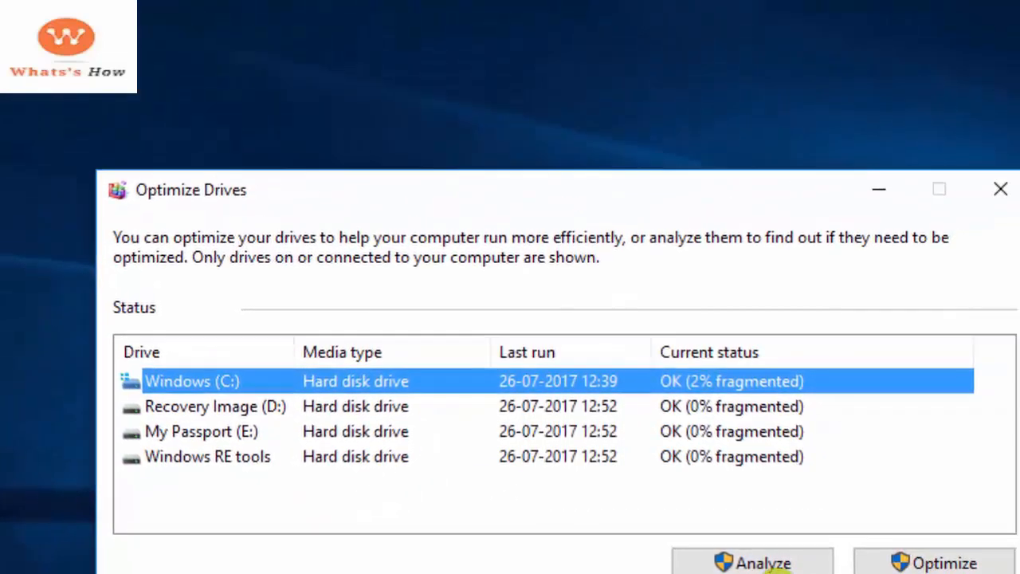
click(767, 563)
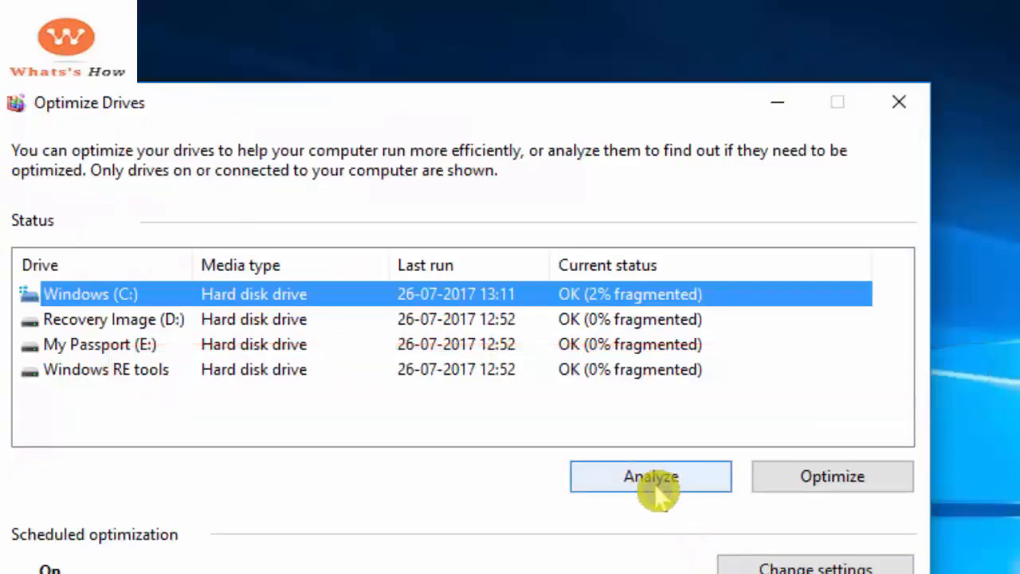
click(655, 487)
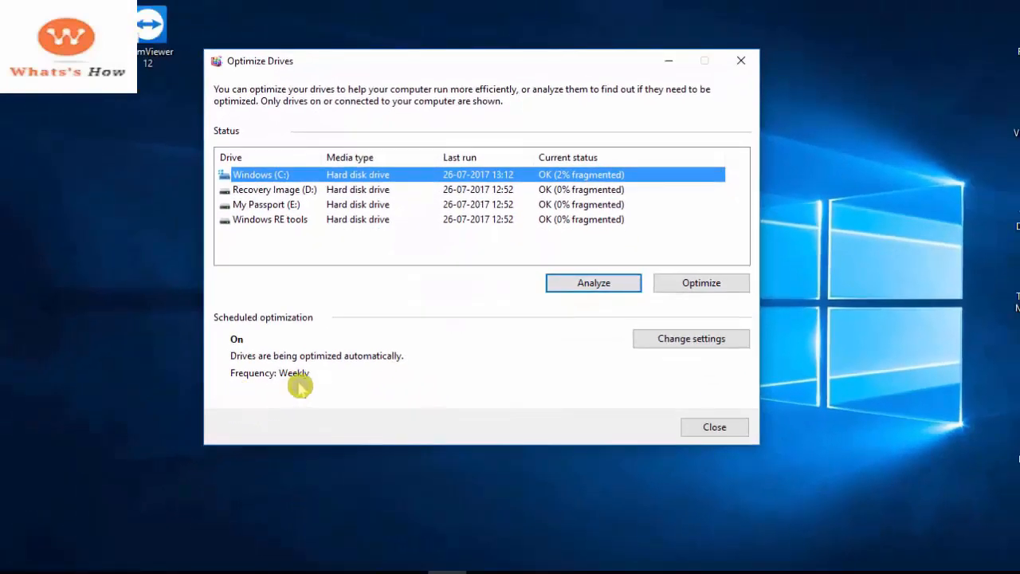
click(692, 289)
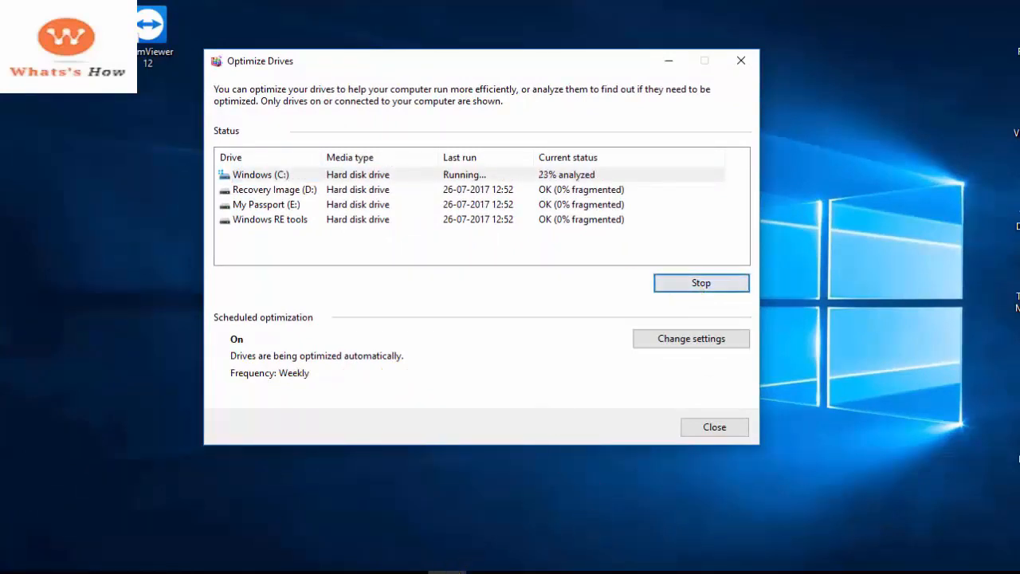
click(368, 572)
click(944, 534)
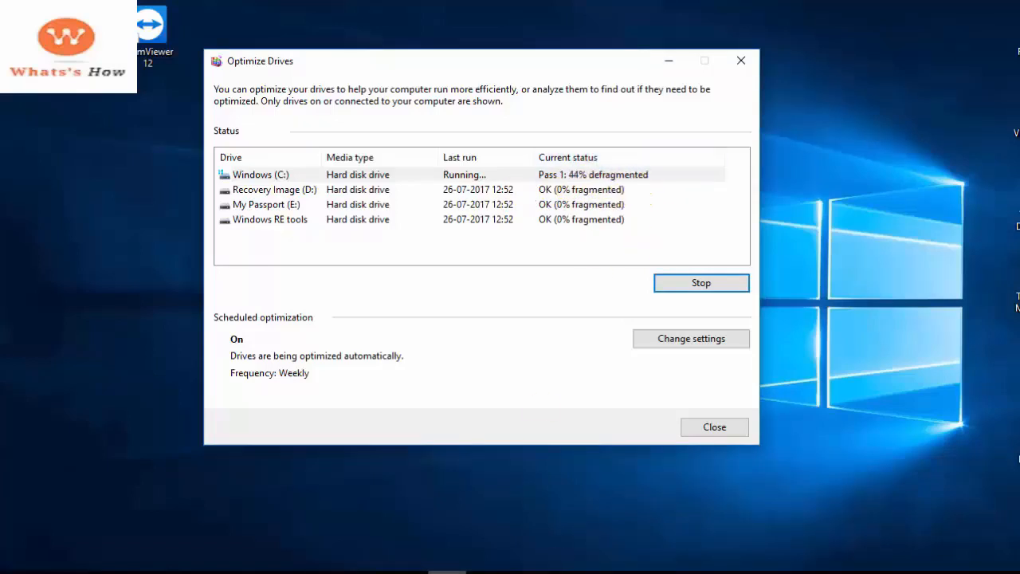
click(447, 571)
click(434, 518)
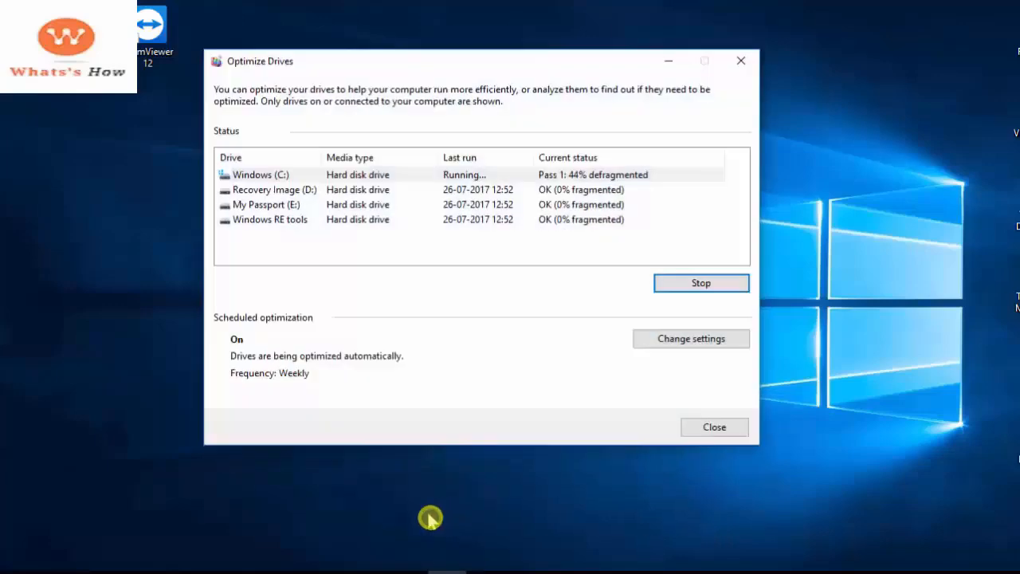
click(369, 571)
click(950, 545)
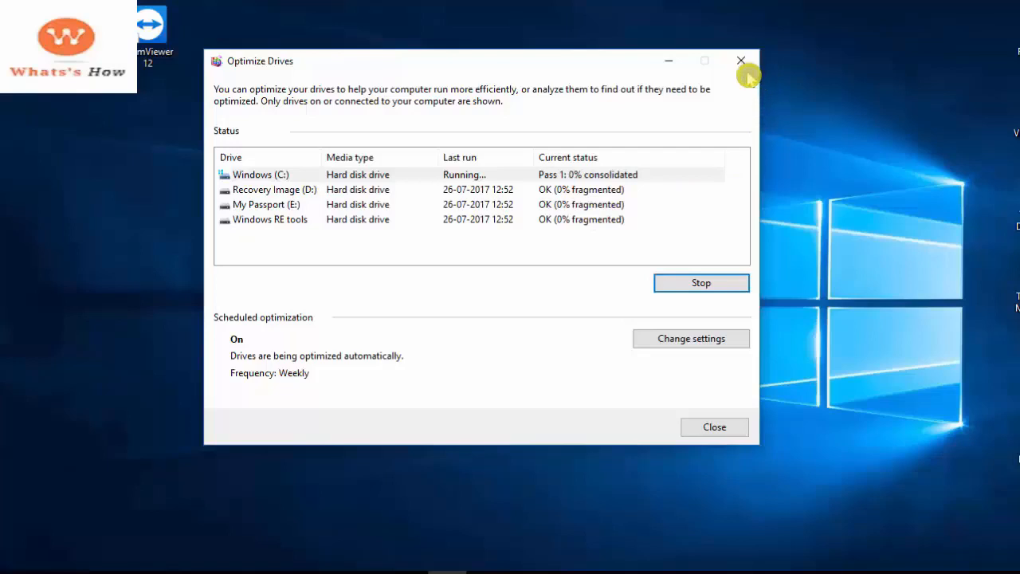
Step: Close the Optimize Drives window and refresh the desktop
click(743, 64)
right_click(401, 215)
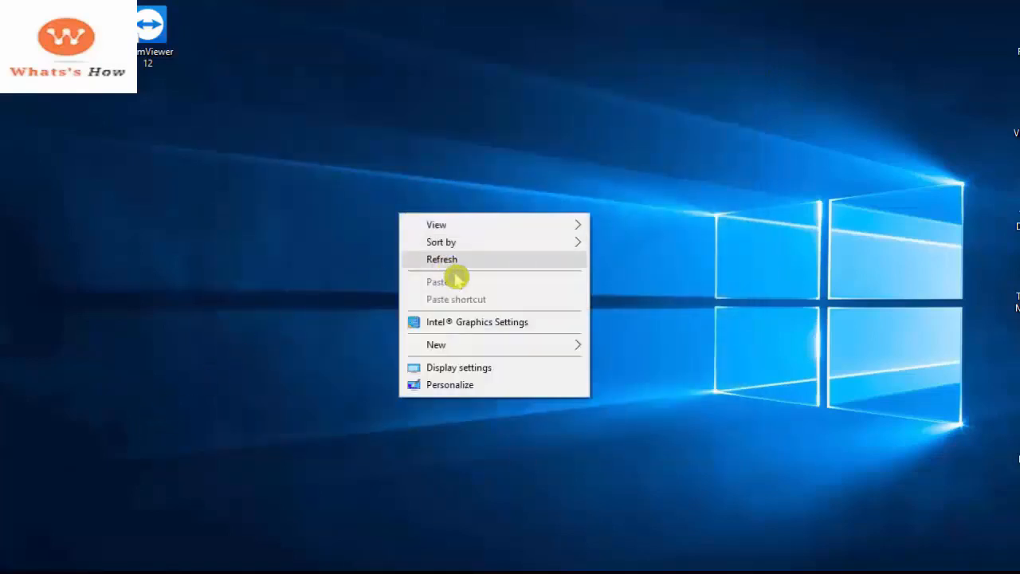
click(450, 263)
double_click(336, 153)
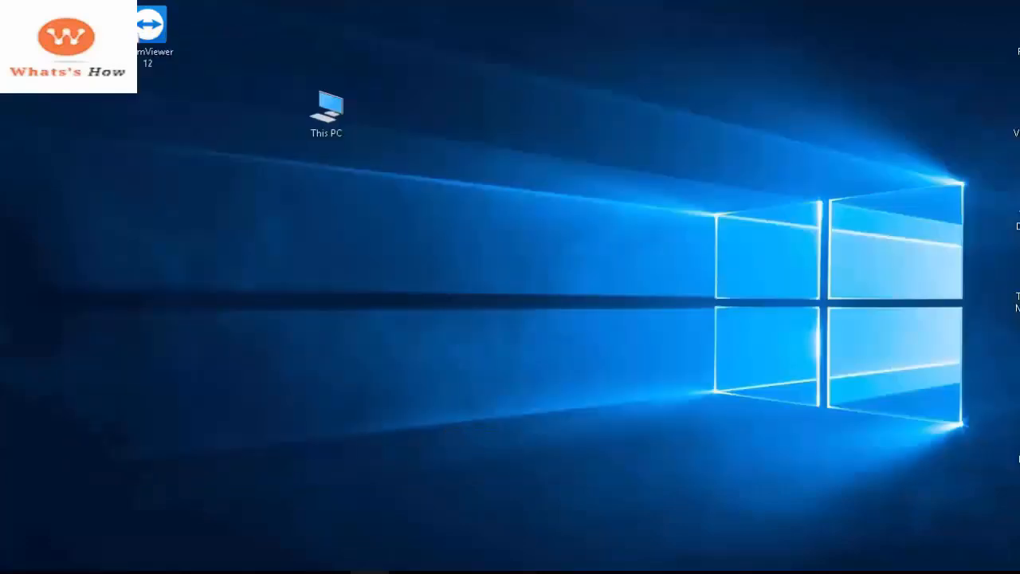
click(369, 572)
click(944, 537)
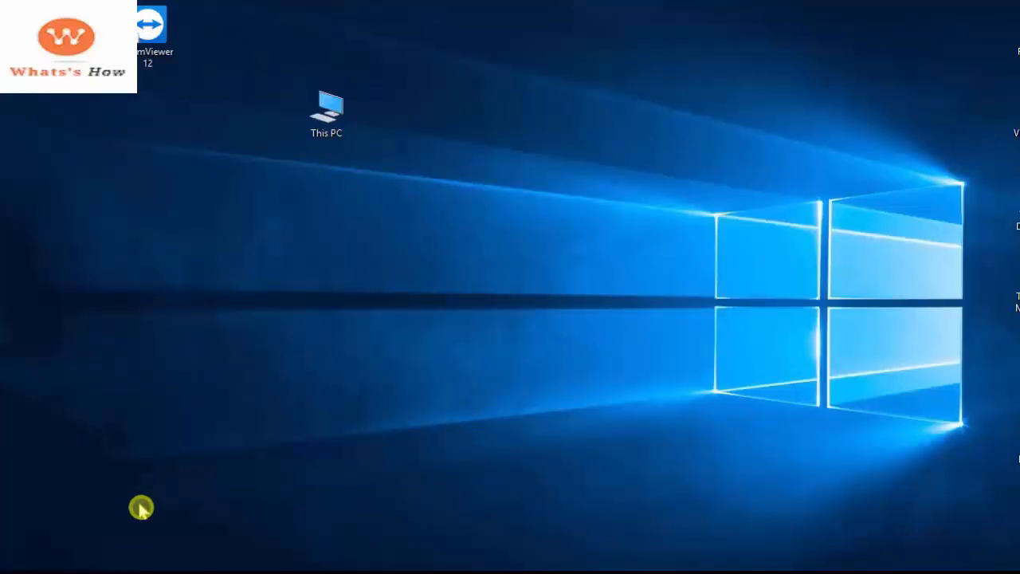
Step: Open System Configuration with the msconfig command and hide all Microsoft services in the list of services
key(super+r)
drag(118, 403, 209, 339)
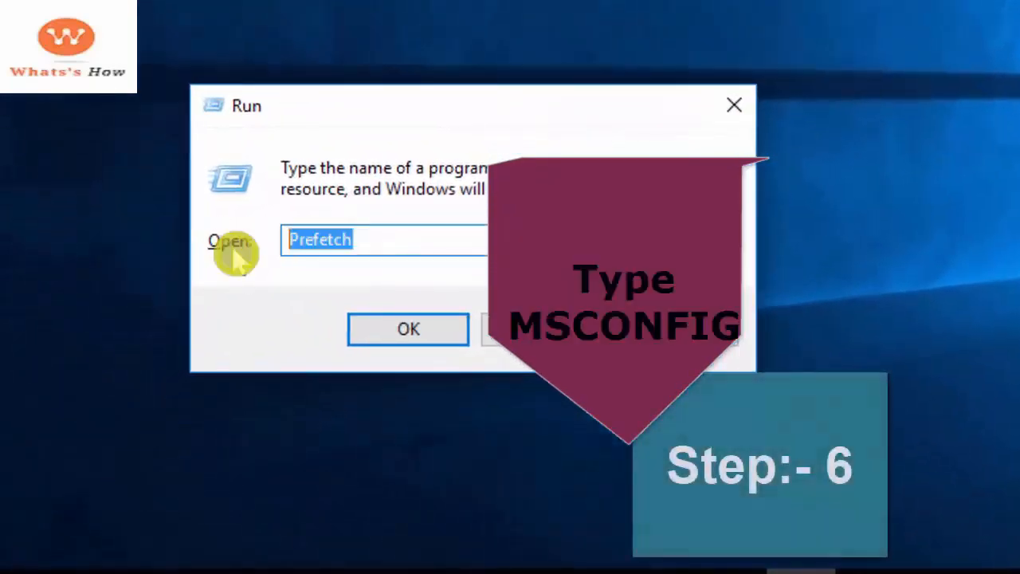
text(msco)
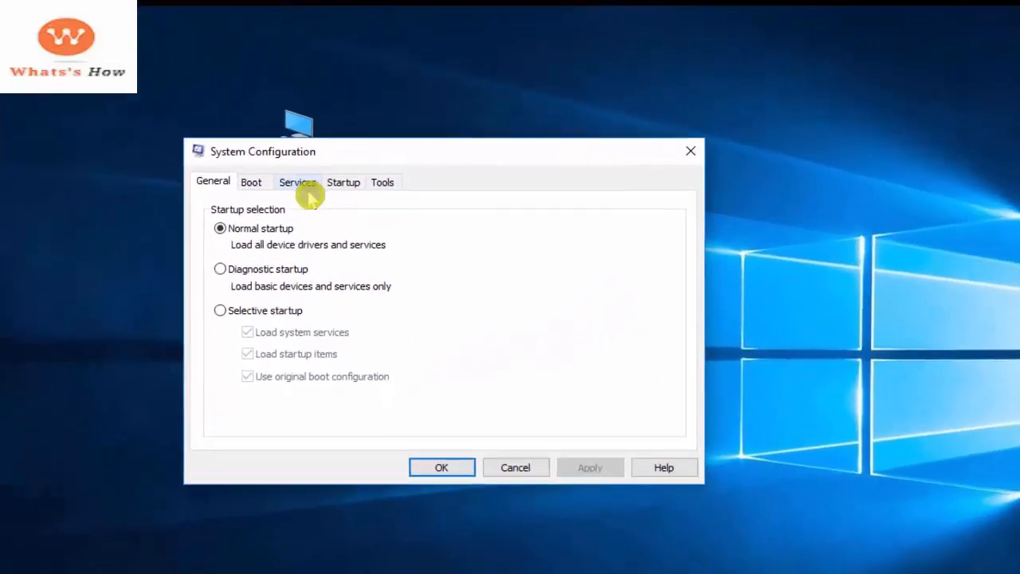
click(379, 89)
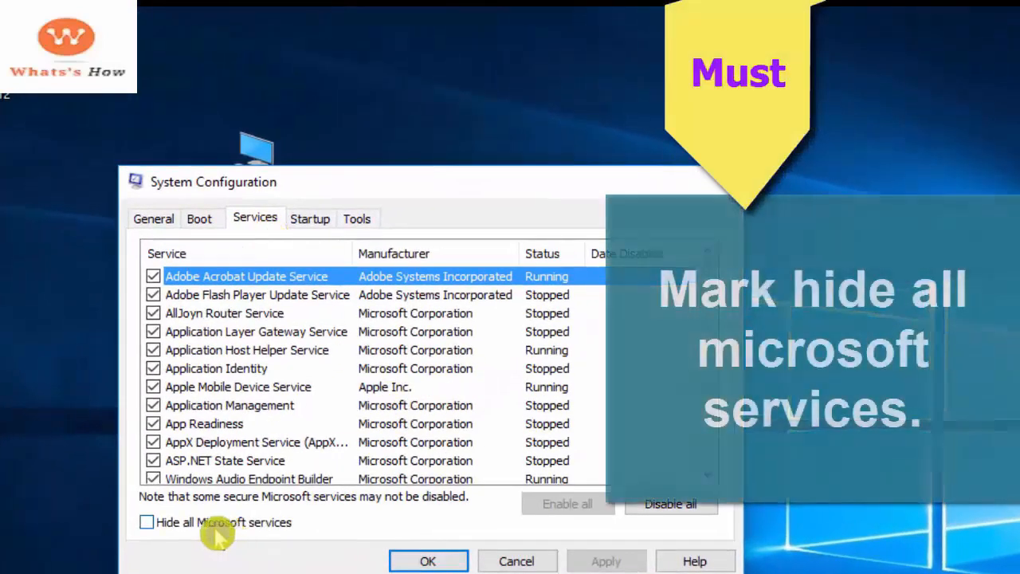
click(177, 522)
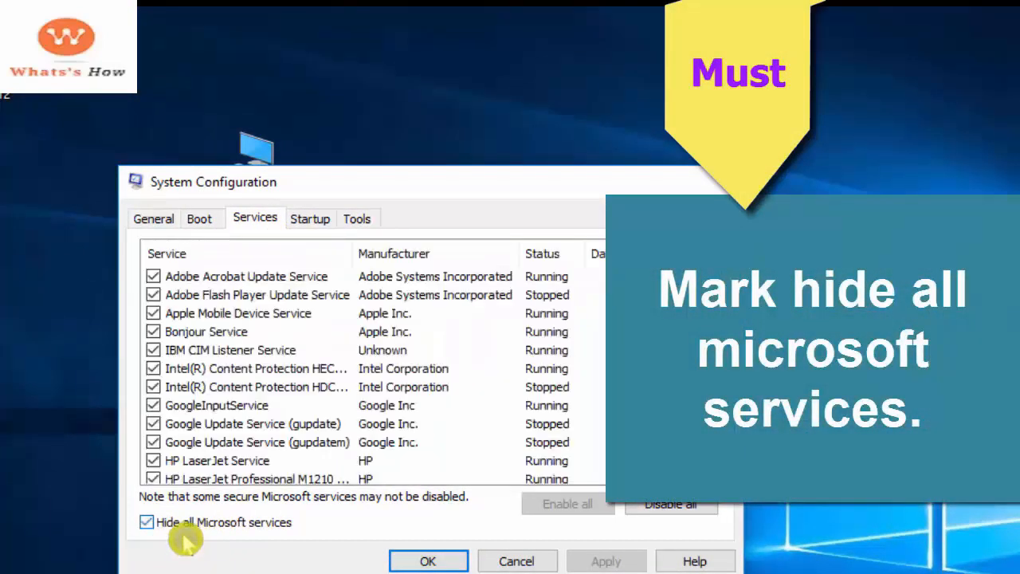
Step: Look through the remaining services and unmark IBM CIM Listener Service so that it does not start with Windows
scroll(318, 430, down, 8)
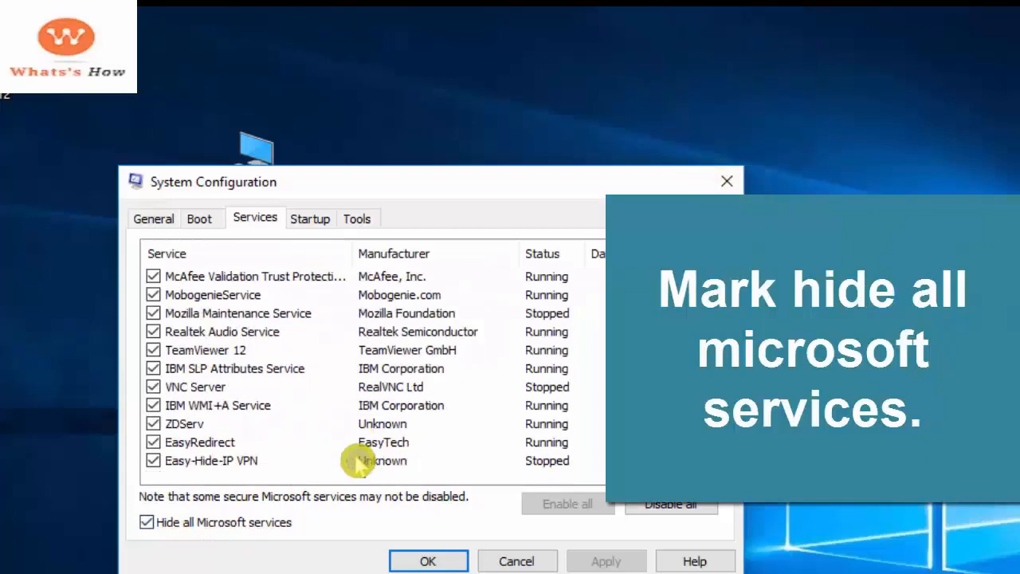
scroll(279, 462, up, 4)
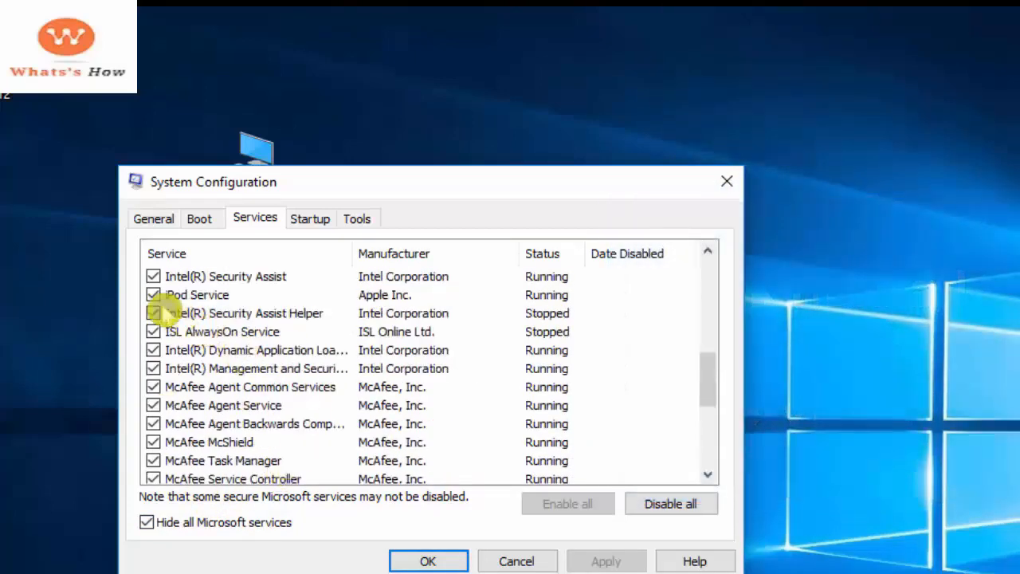
scroll(234, 357, up, 6)
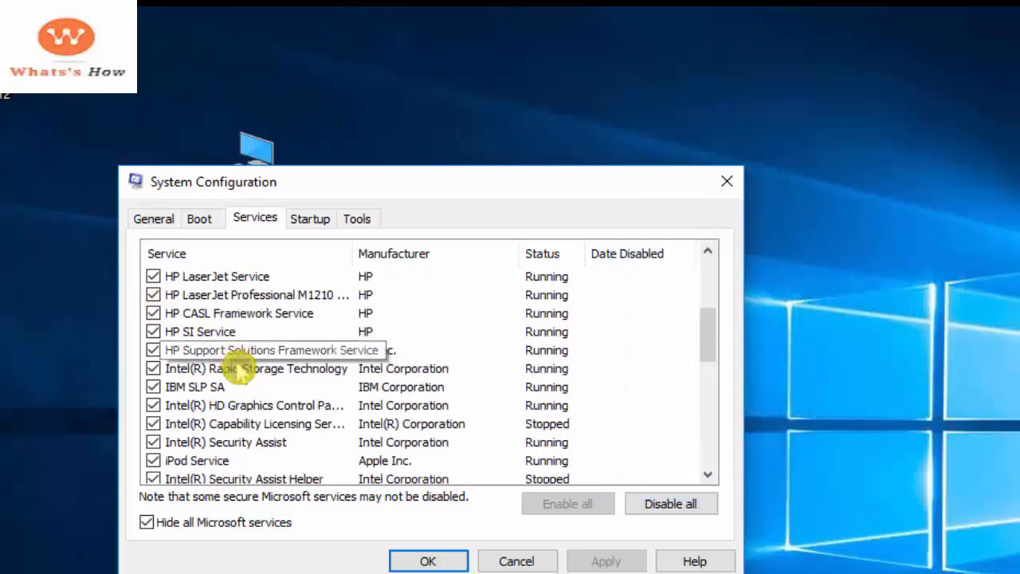
scroll(319, 386, up, 1)
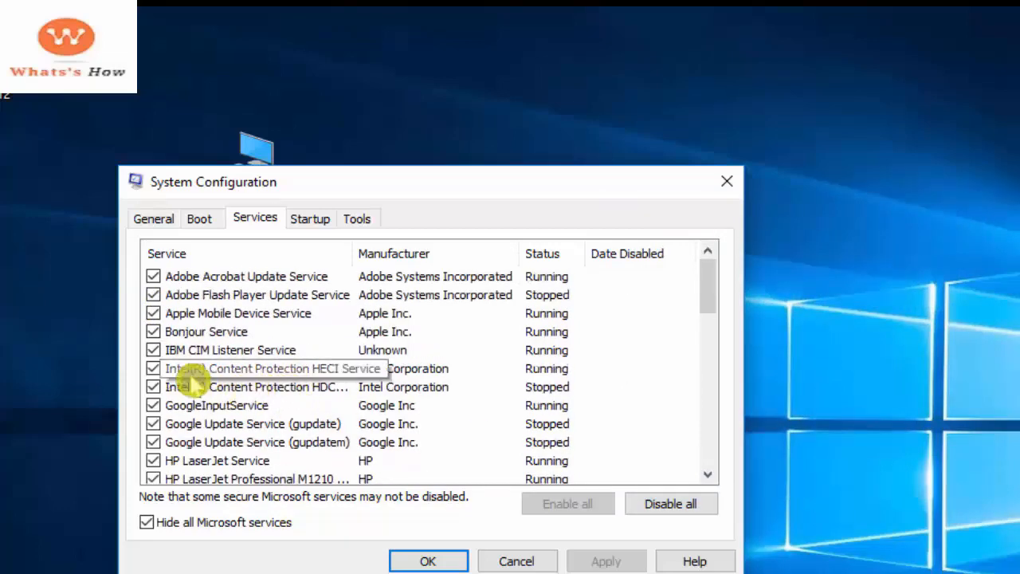
click(153, 350)
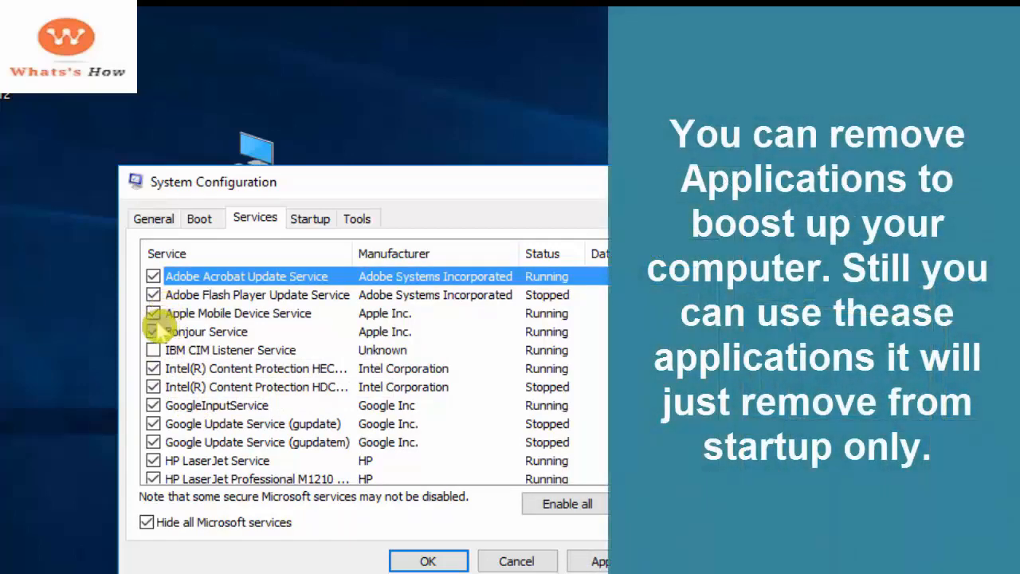
click(162, 316)
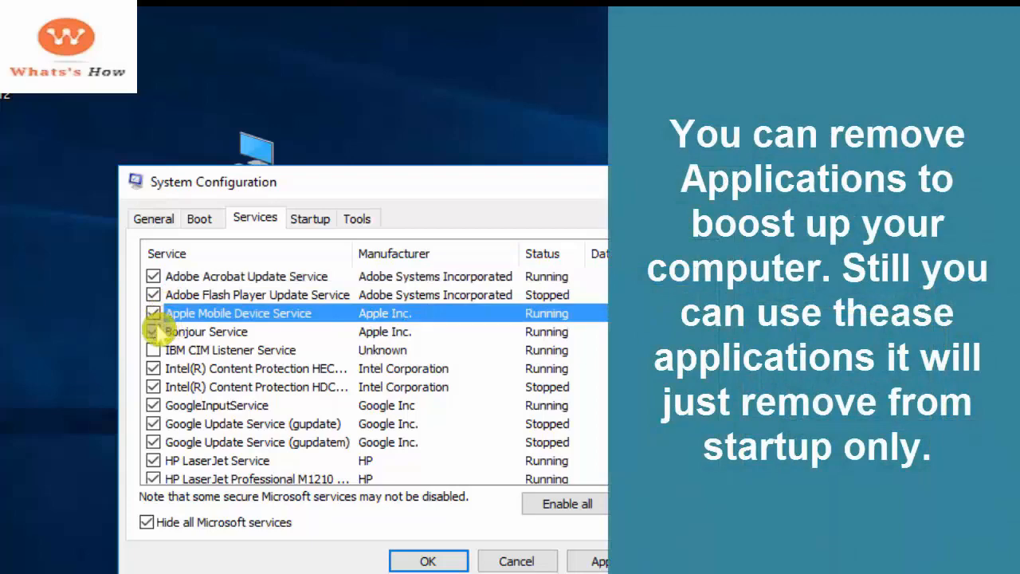
click(166, 333)
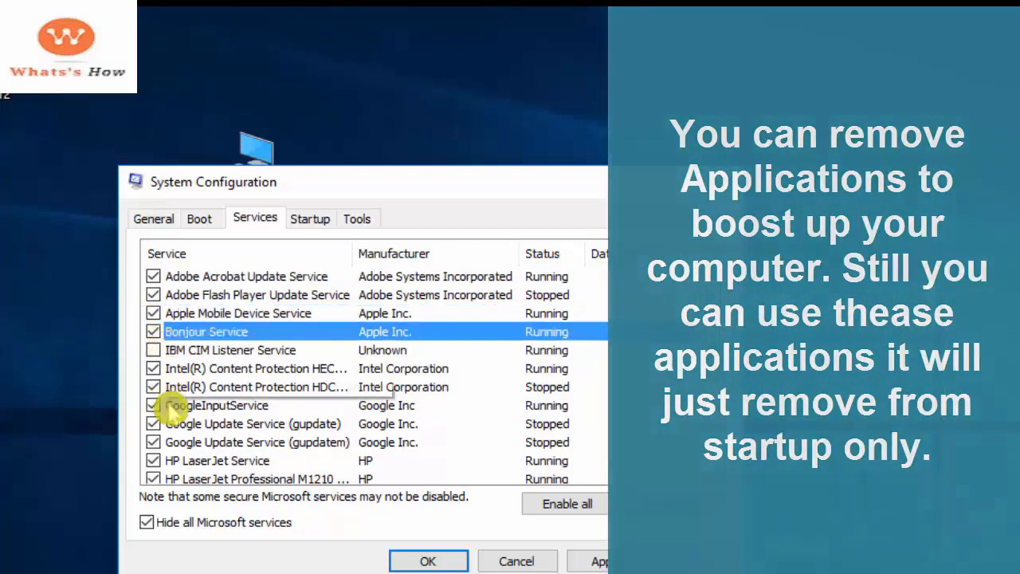
Step: Unmark IBM SLP SA, iPod Service and ISL AlwaysOn Service in the list of services
scroll(177, 424, down, 2)
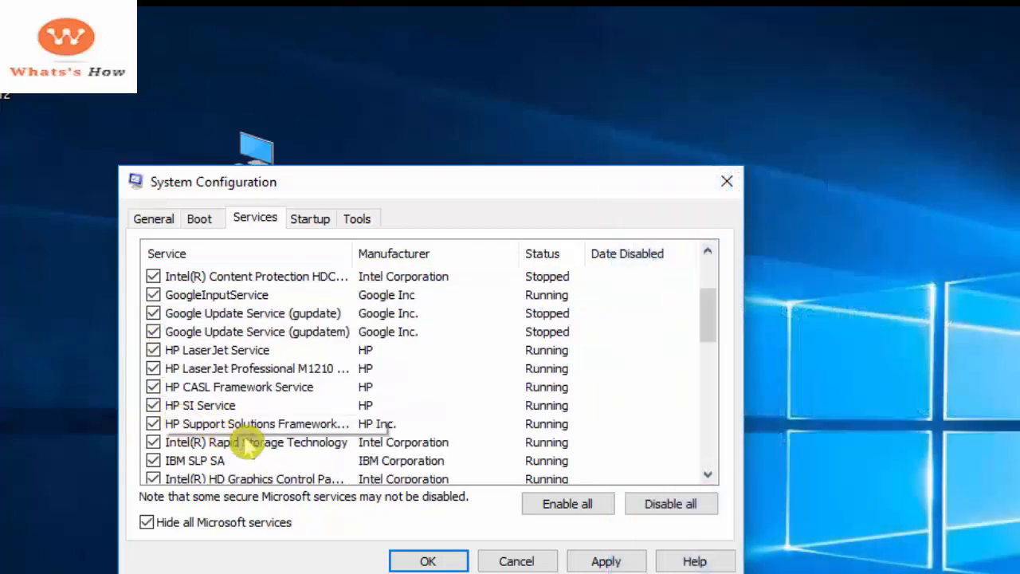
scroll(239, 435, down, 3)
scroll(227, 416, up, 1)
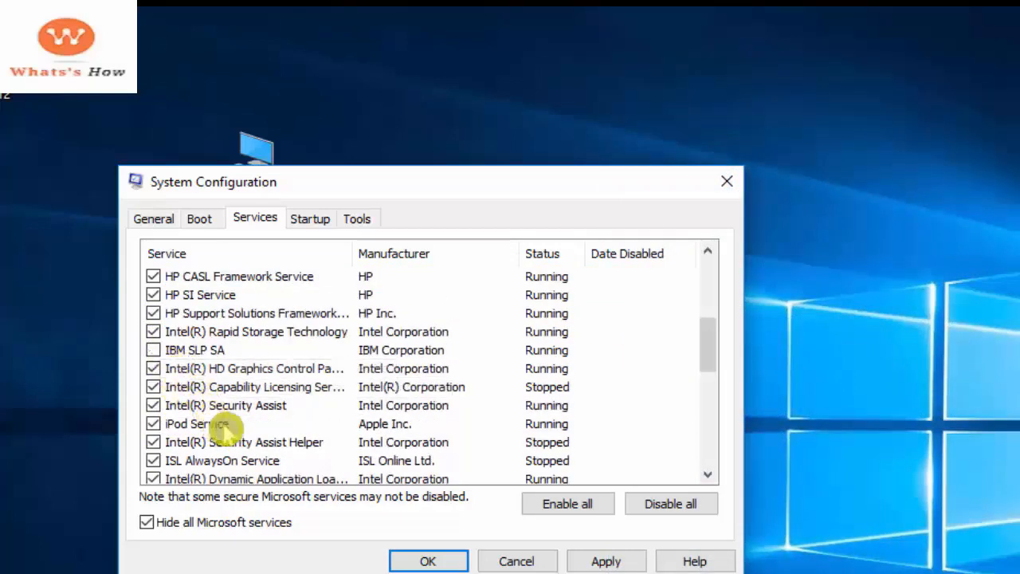
click(154, 462)
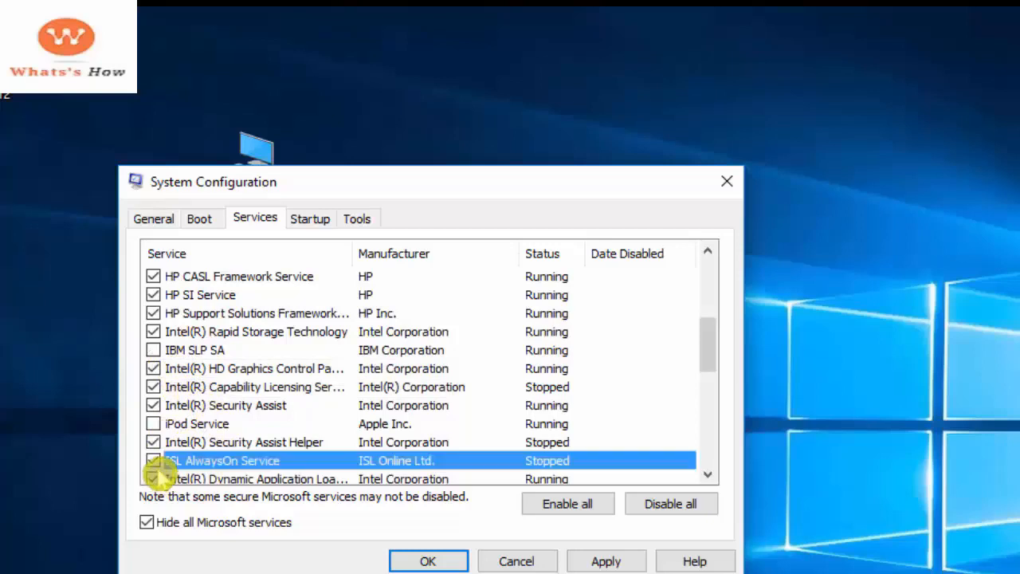
key(Up)
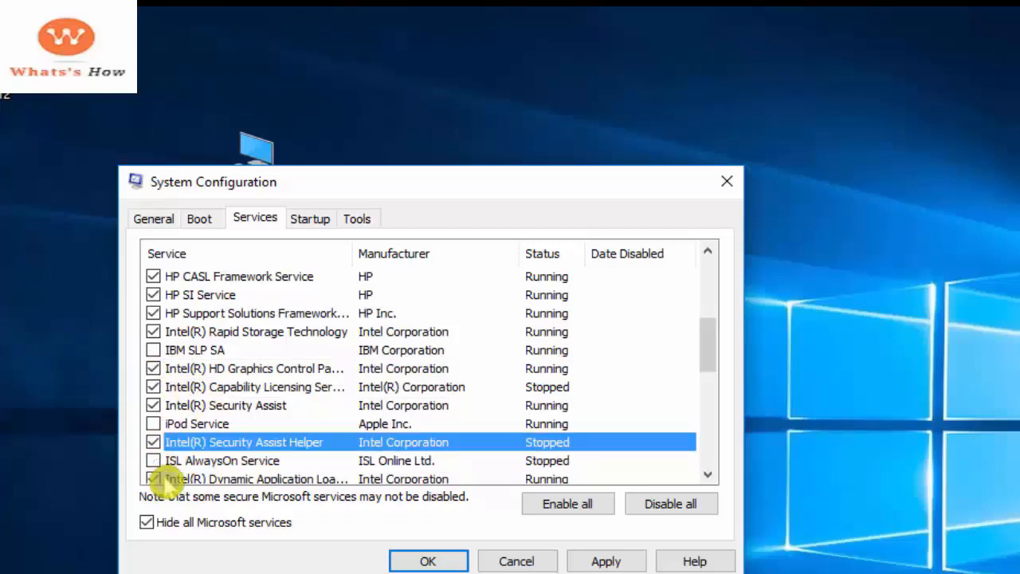
Step: Unmark Mozilla Maintenance Service, MobogenieService and IBM SLP Attributes Service so that they do not start with Windows
scroll(165, 479, down, 2)
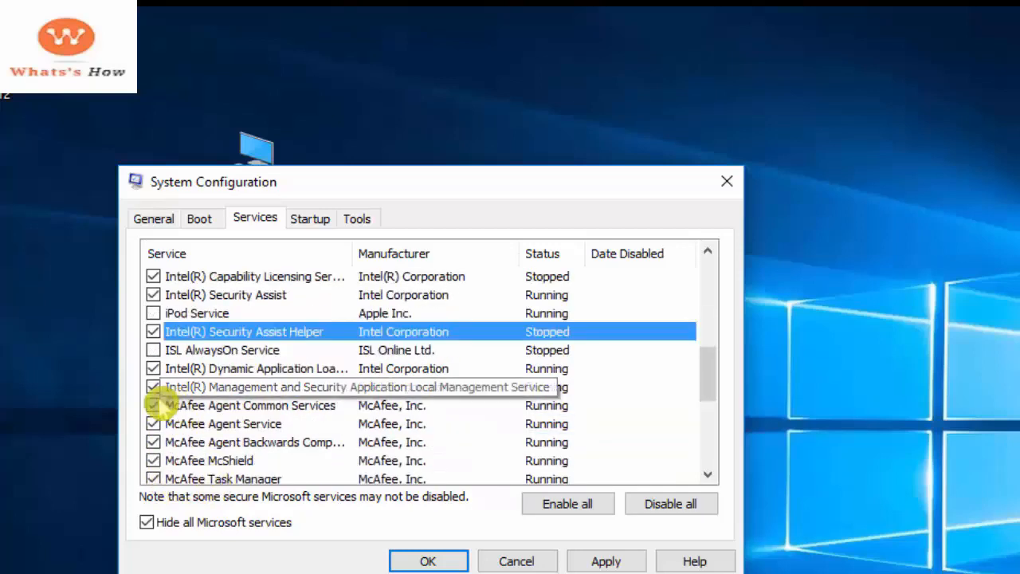
scroll(228, 474, down, 2)
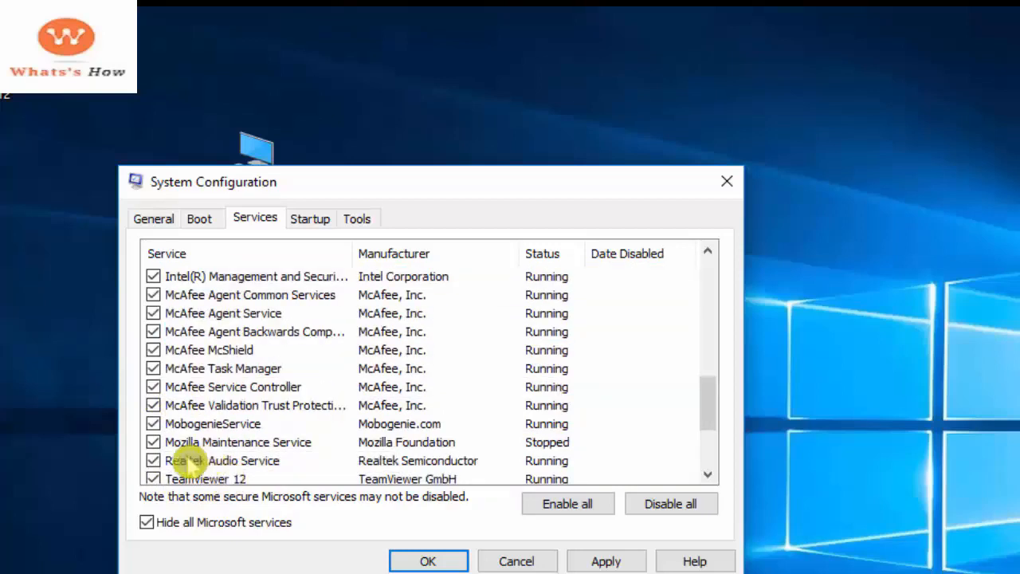
click(177, 425)
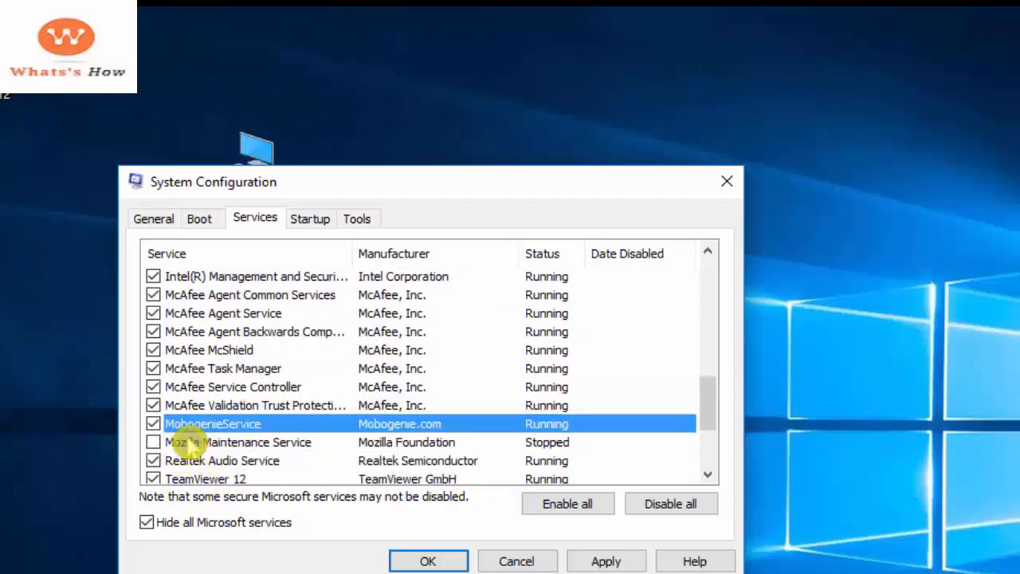
scroll(222, 479, down, 1)
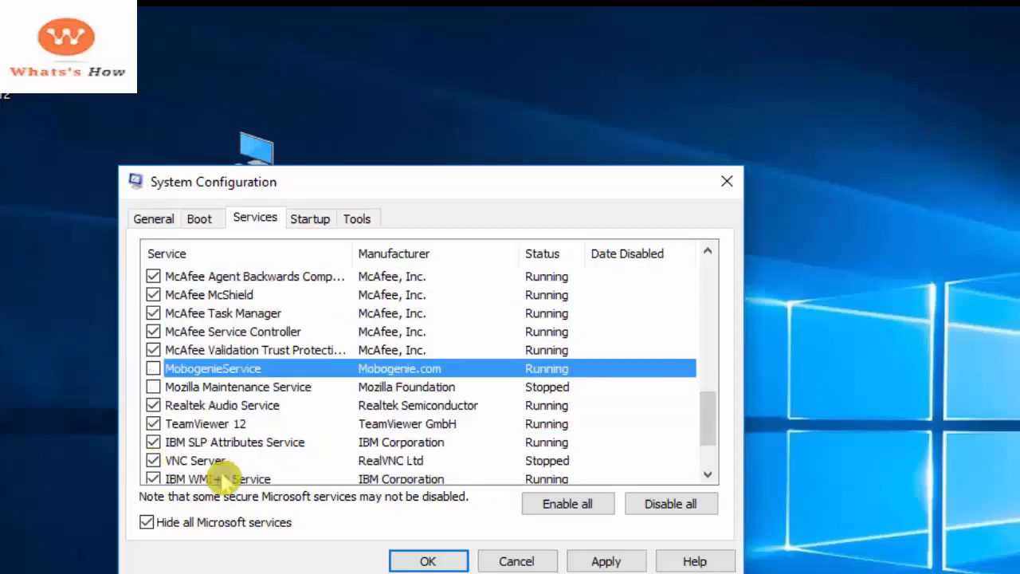
click(188, 425)
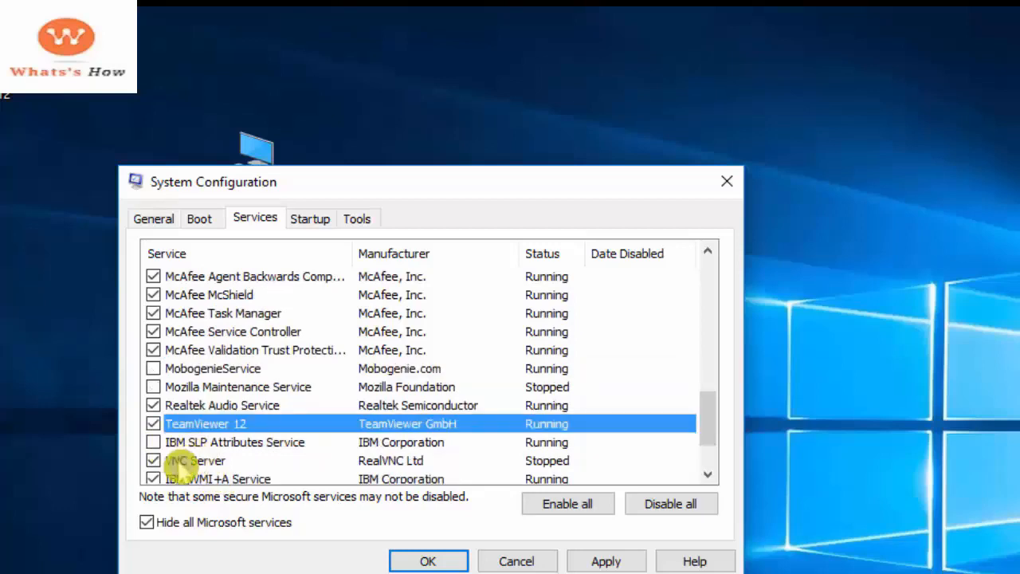
Step: Unmark EasyRedirect, ZDServ, Easy-Hide-IP VPN, TeamViewer 12 and IBM WMI+A Service, and apply the service changes
scroll(180, 470, down, 1)
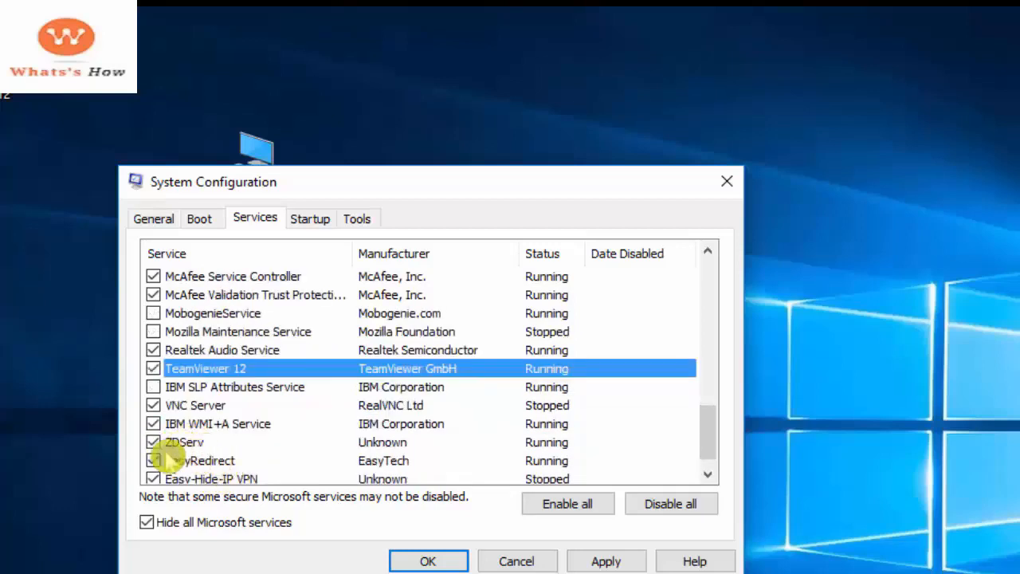
click(171, 446)
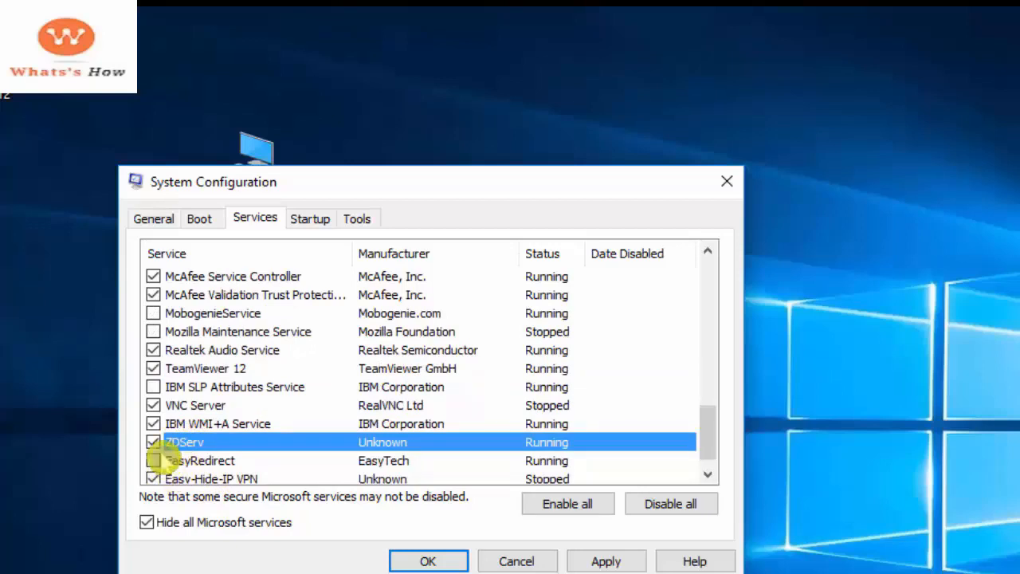
scroll(199, 482, down, 1)
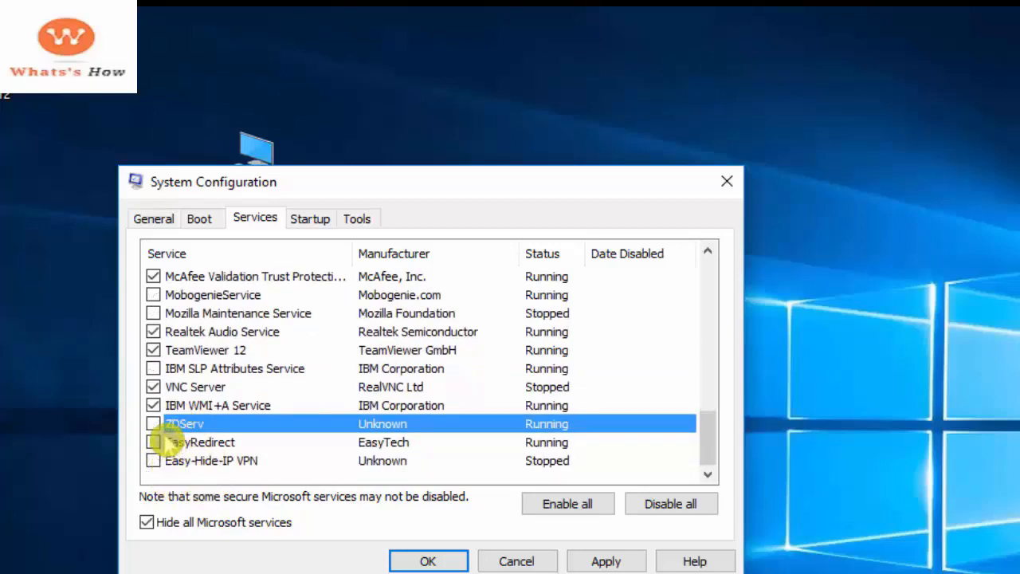
key(Up)
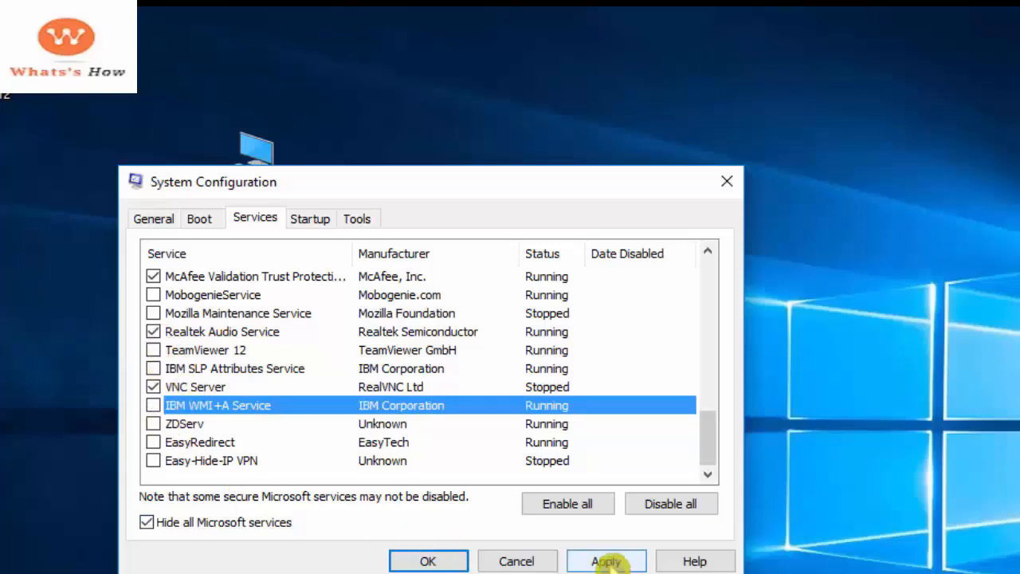
click(606, 561)
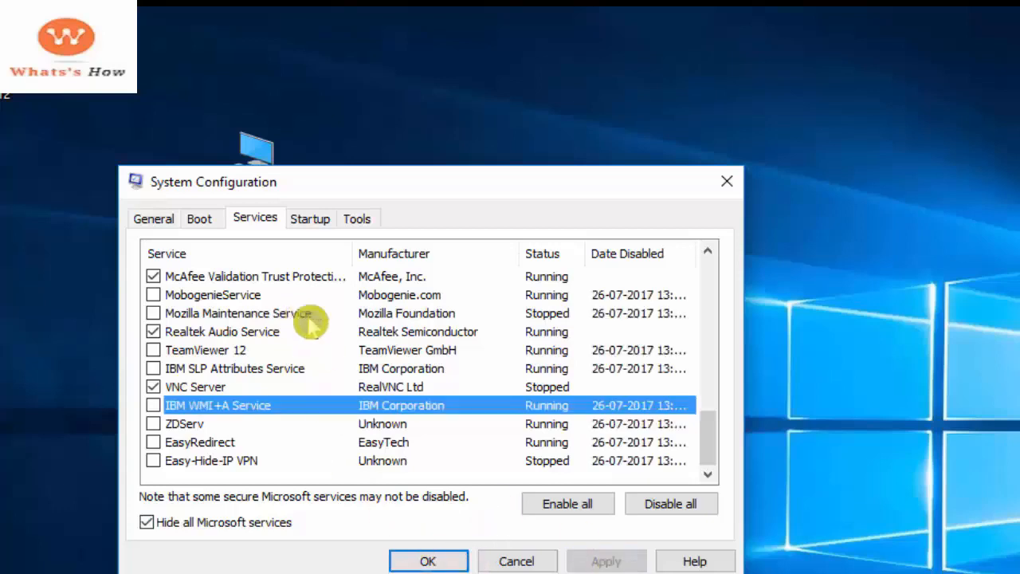
Step: Open Task Manager's list of startup programs from the startup section of System Configuration
click(200, 221)
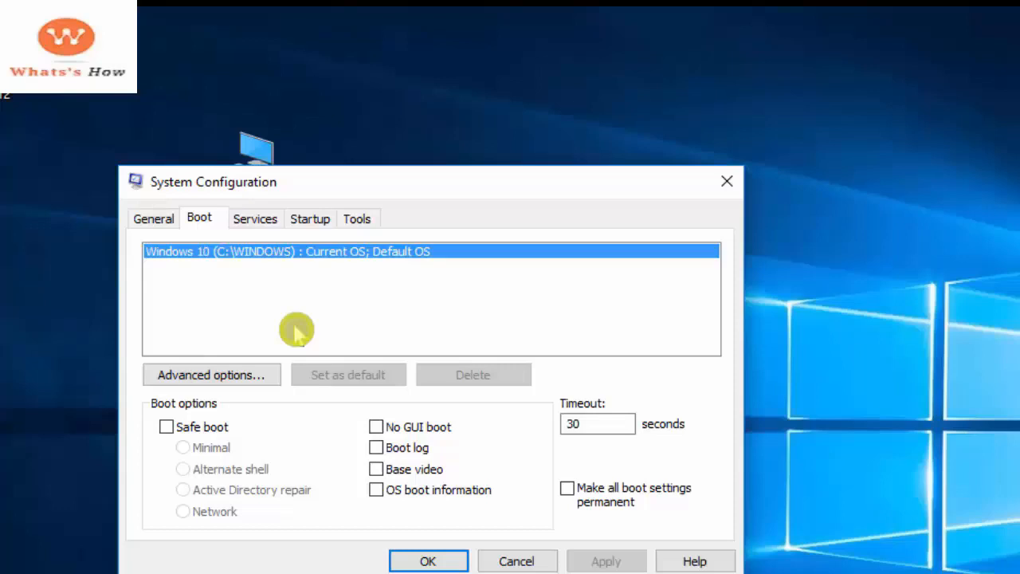
click(269, 232)
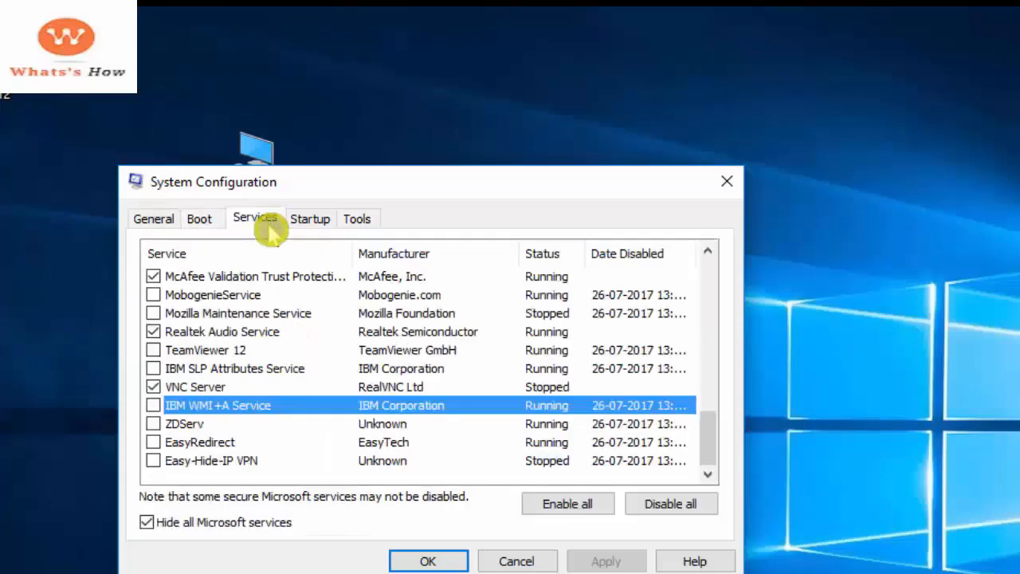
click(316, 227)
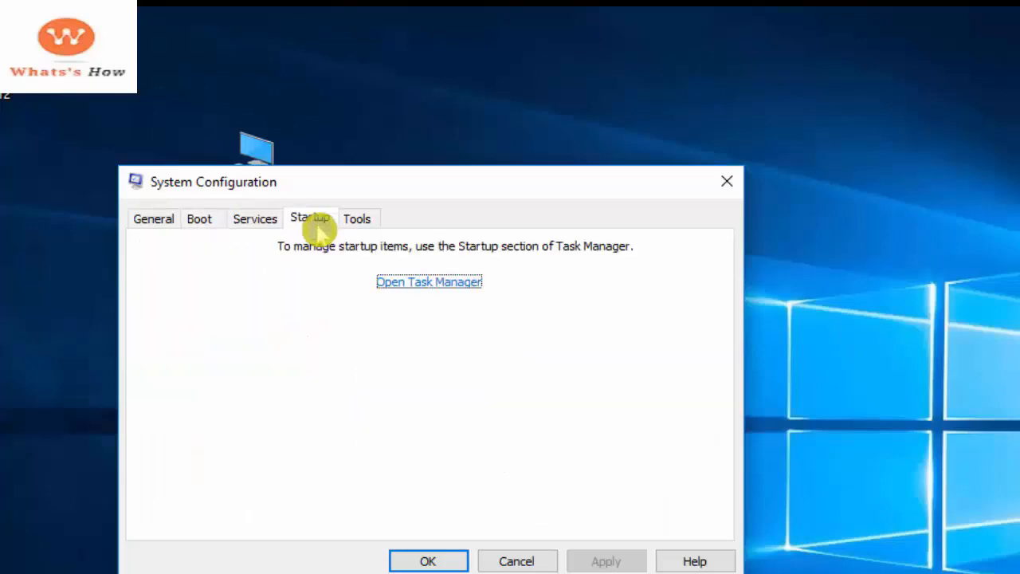
click(406, 283)
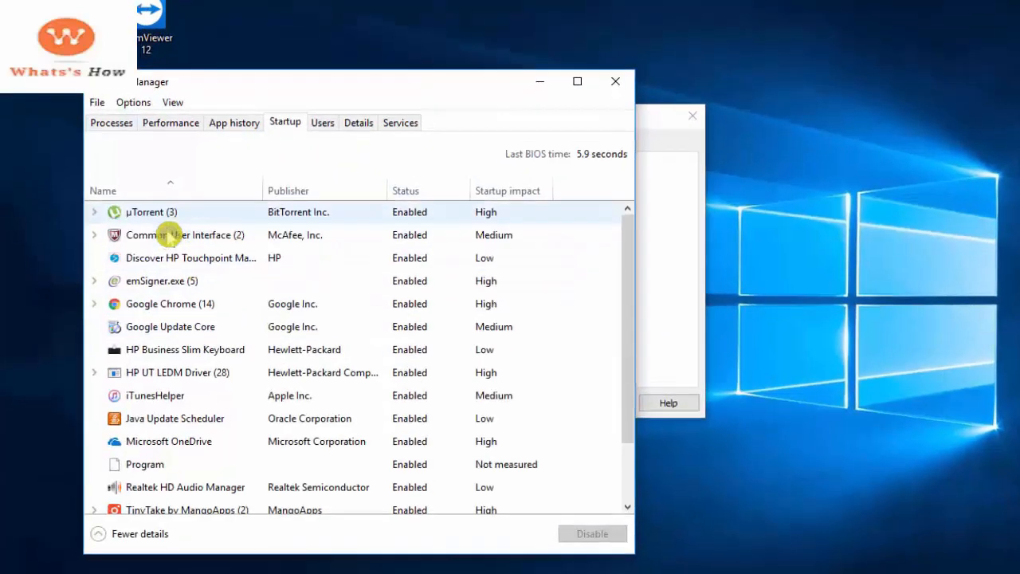
Step: Disable µTorrent and emSigner.exe in the list of startup programs
click(167, 221)
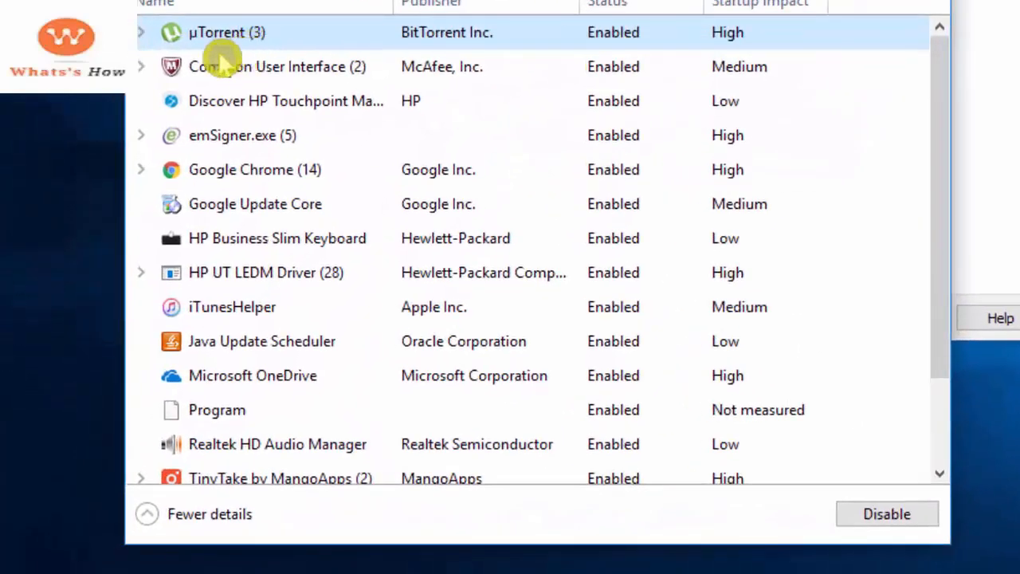
click(887, 520)
click(271, 148)
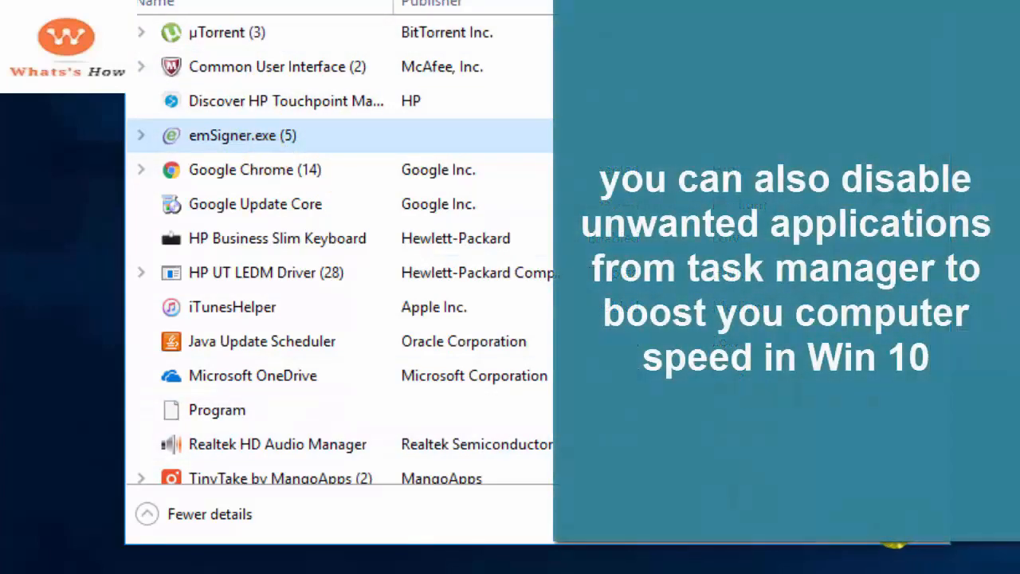
click(891, 526)
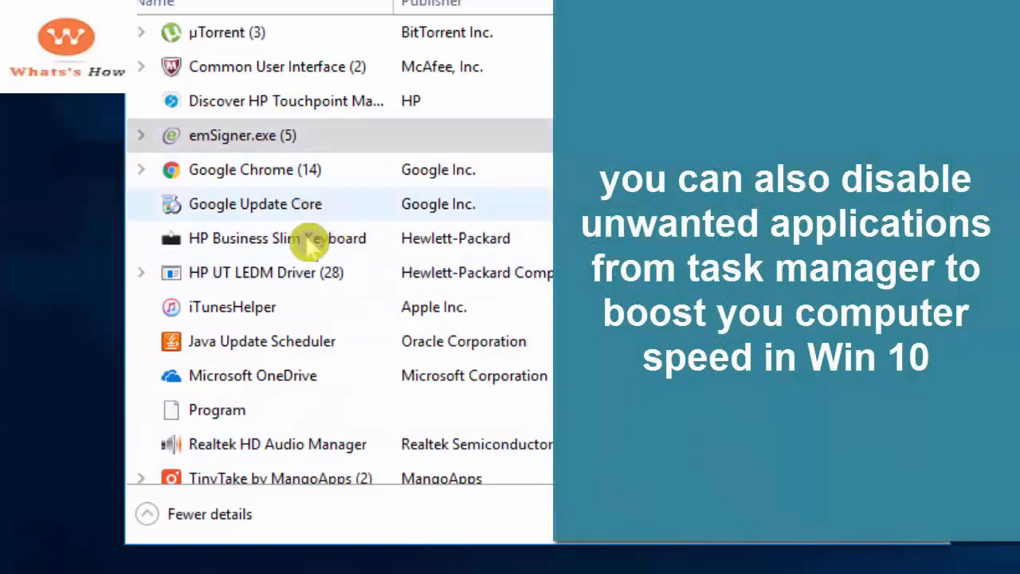
Step: Disable iTunesHelper so that it does not run at startup
click(279, 213)
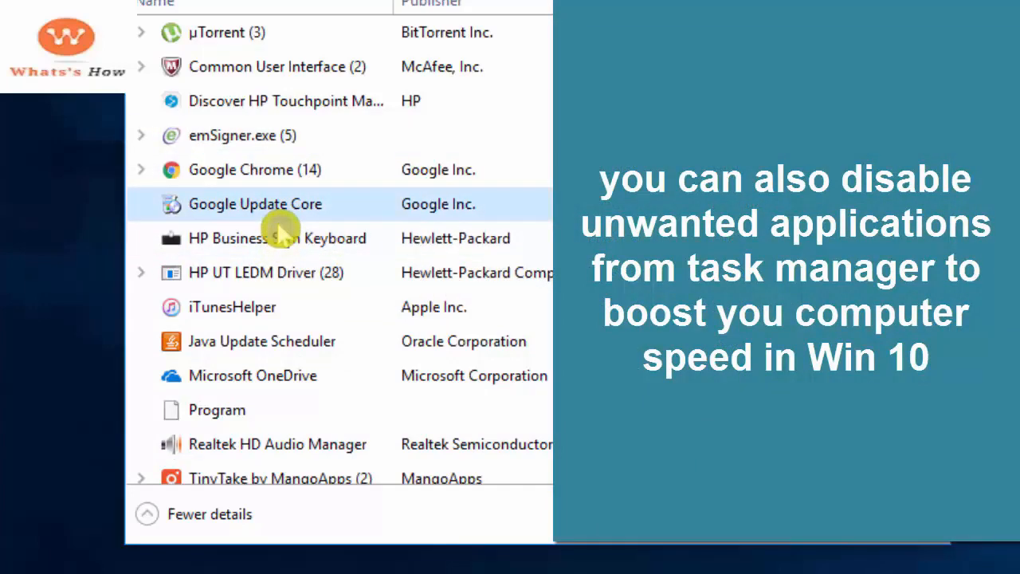
scroll(283, 235, down, 1)
click(249, 243)
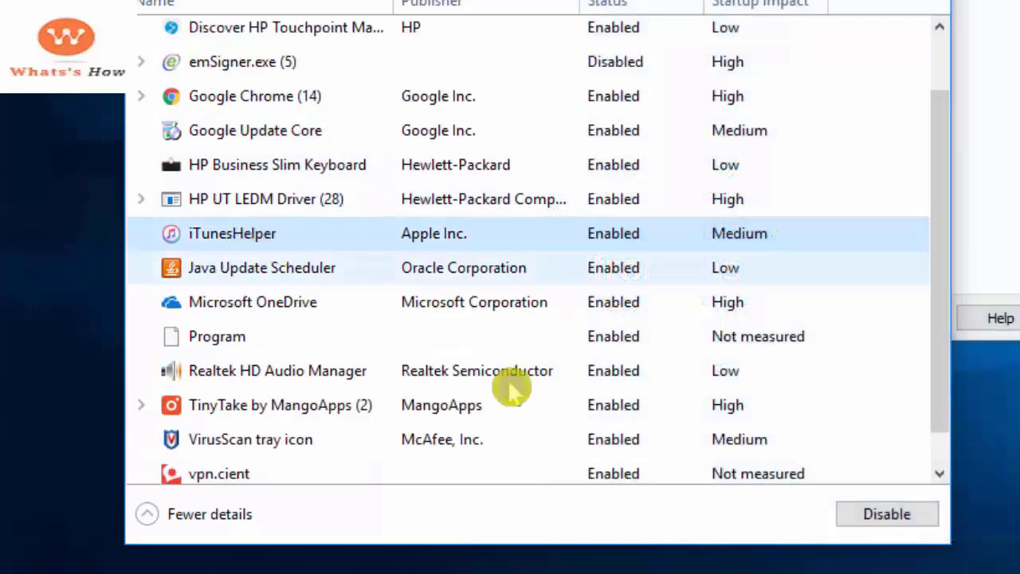
click(884, 516)
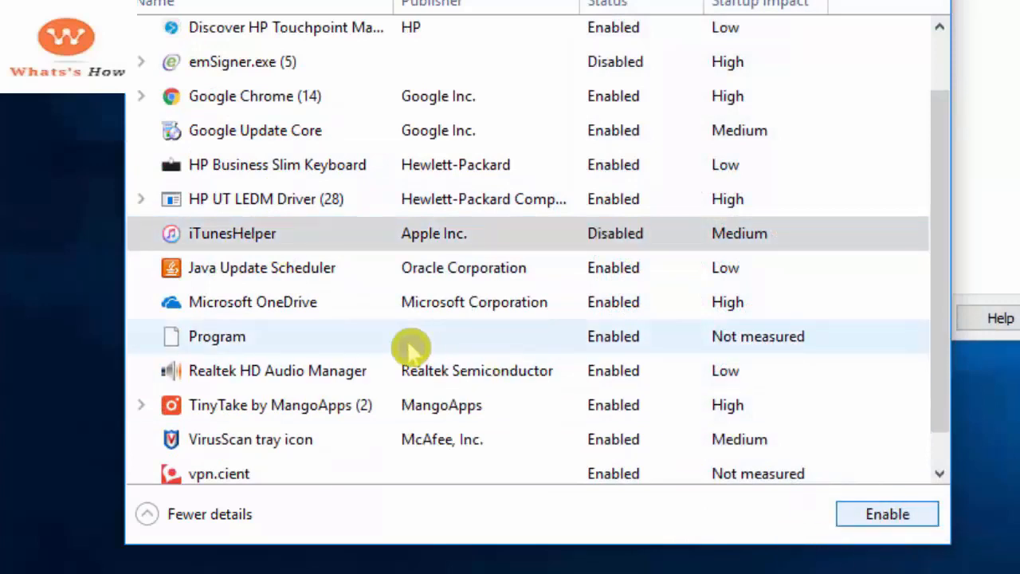
Step: Disable the vpn.cient and Microsoft OneDrive startup entries
click(263, 410)
scroll(247, 442, down, 1)
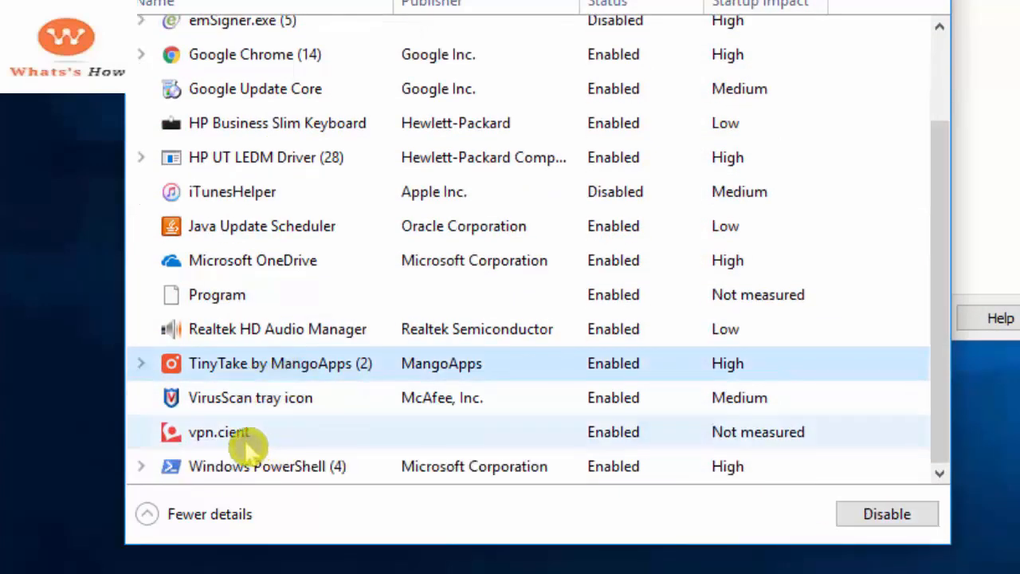
click(247, 438)
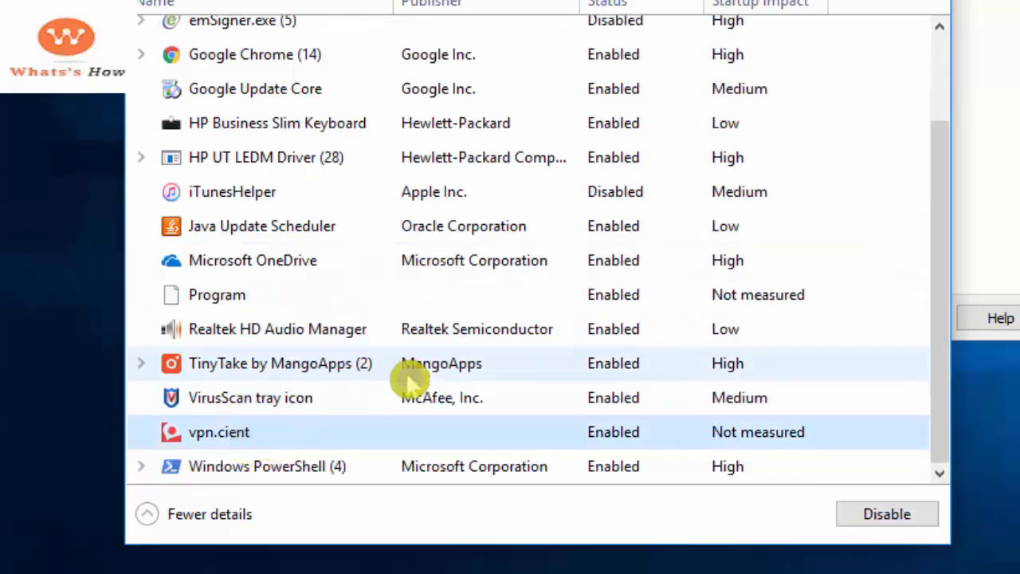
click(894, 515)
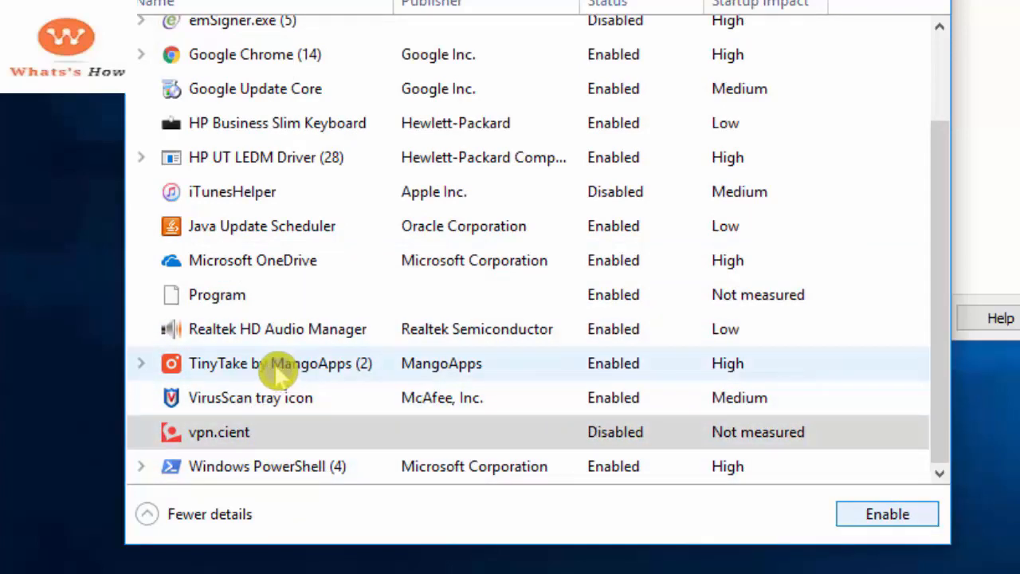
click(252, 271)
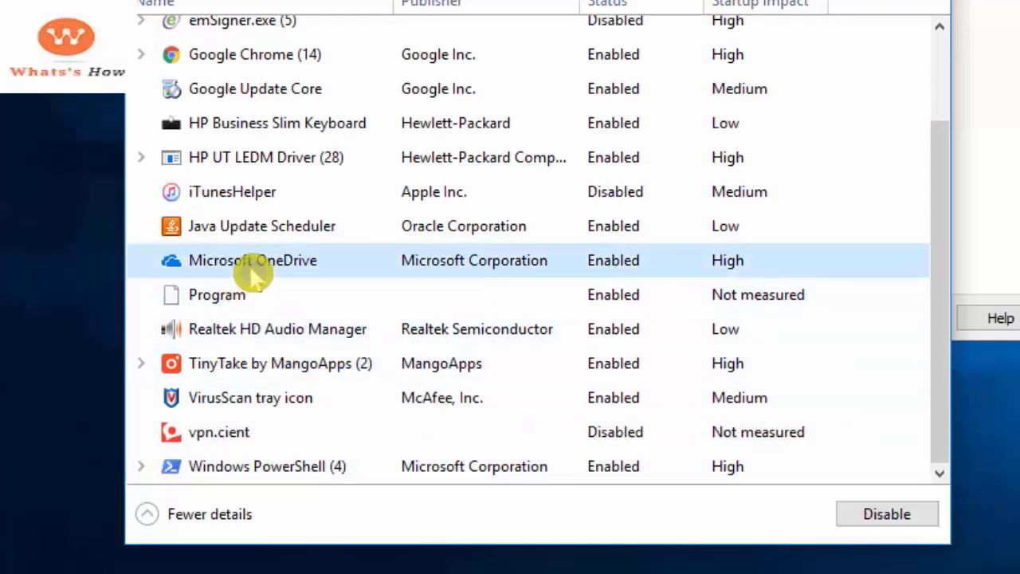
click(885, 516)
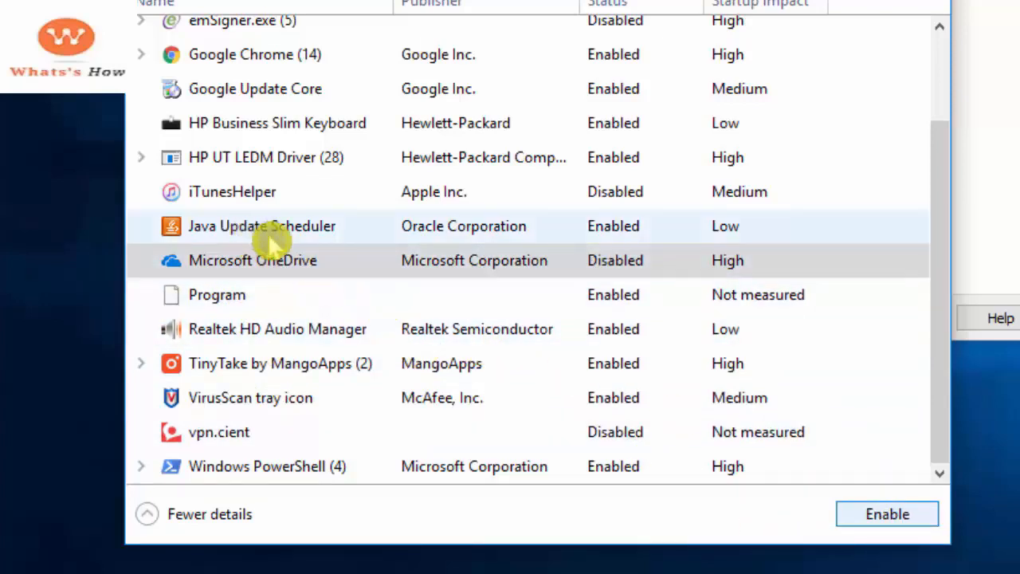
Step: Disable Google Update Core and Java Update Scheduler in the list of startup programs
click(267, 233)
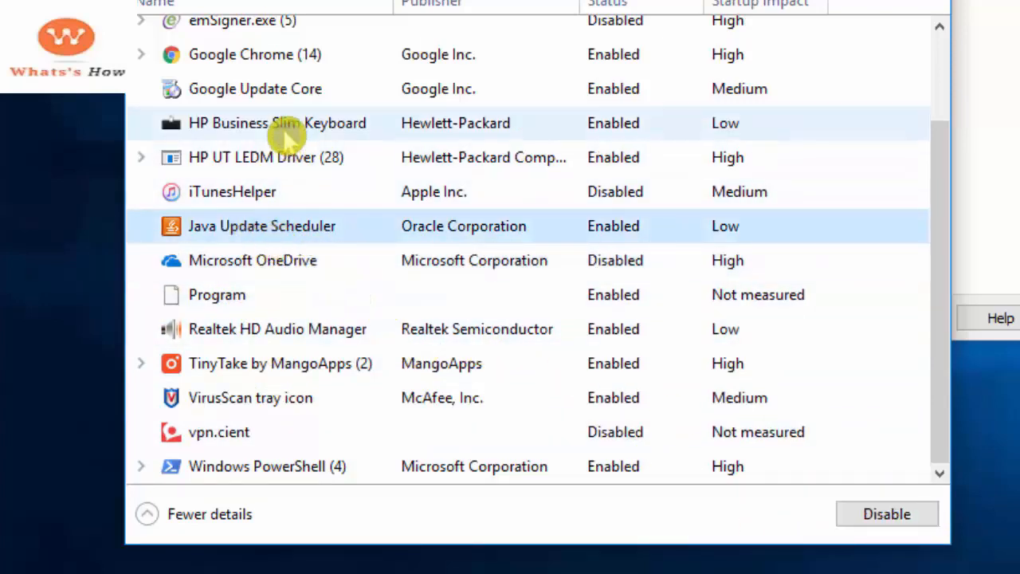
click(284, 128)
scroll(350, 184, up, 3)
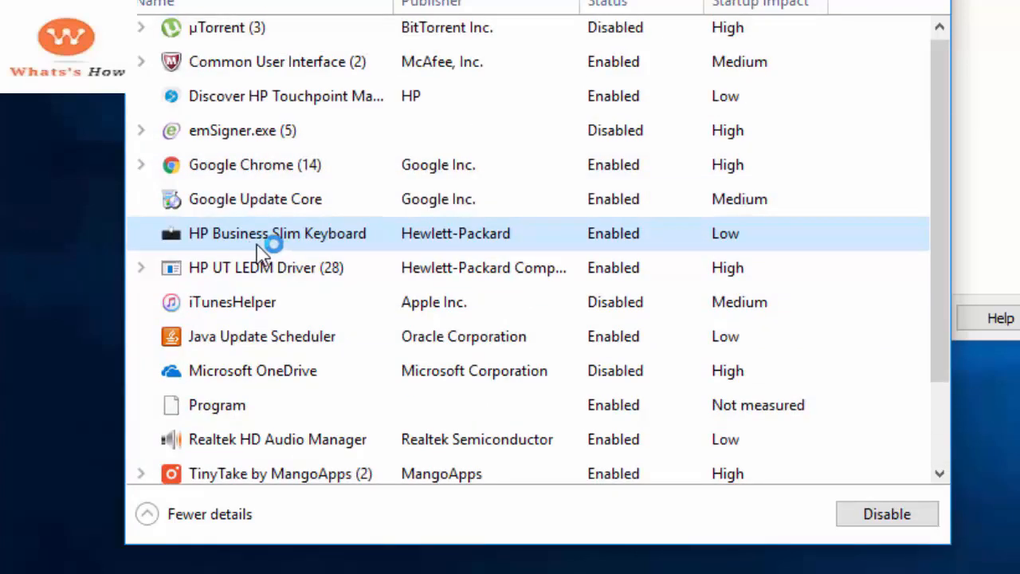
click(271, 207)
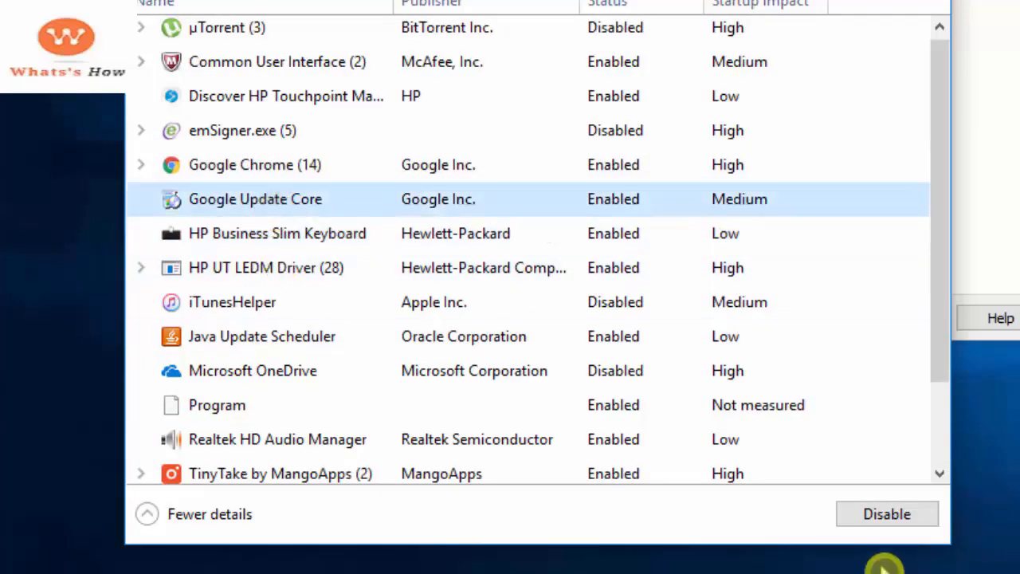
click(887, 514)
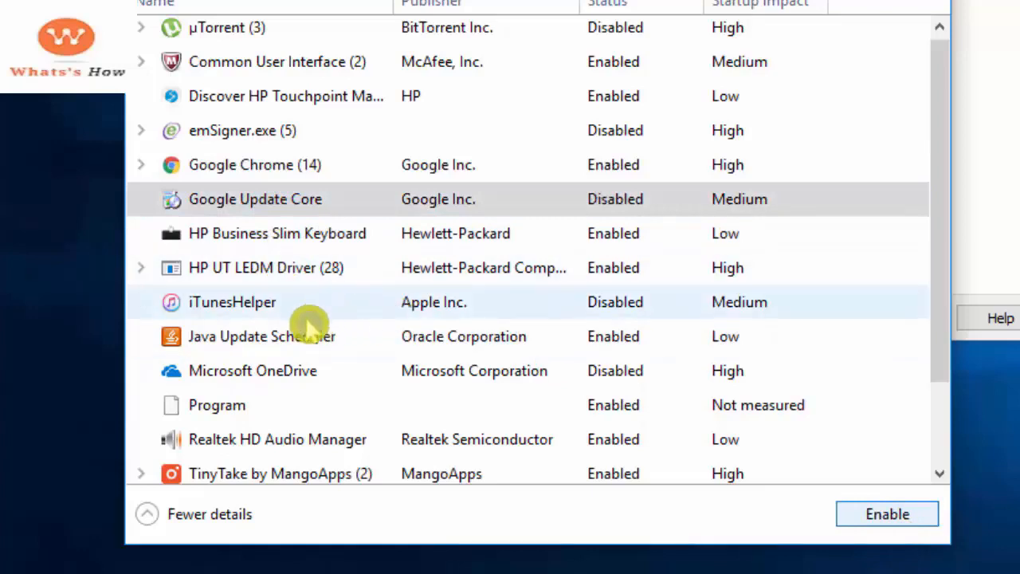
click(268, 314)
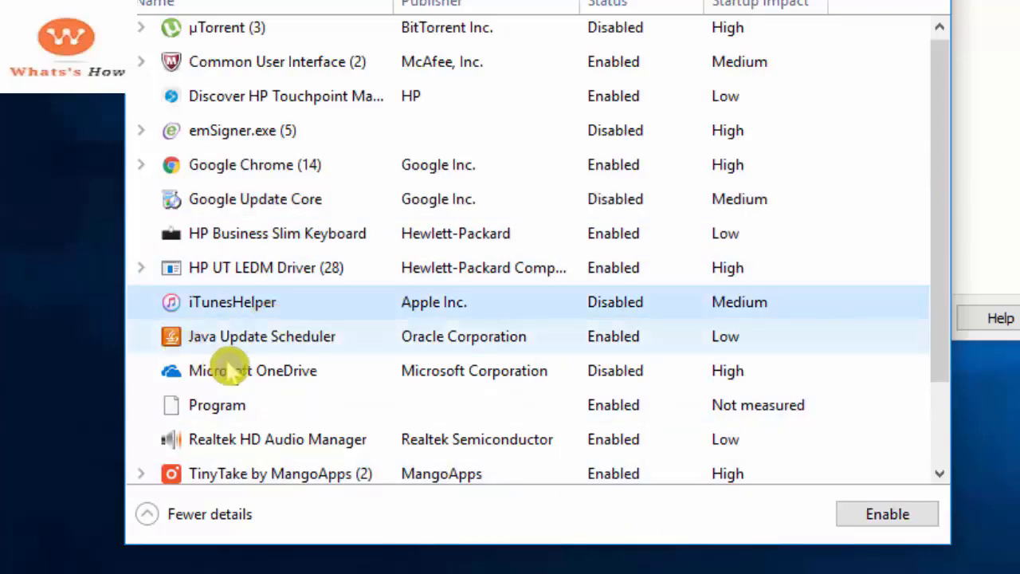
click(231, 354)
click(883, 517)
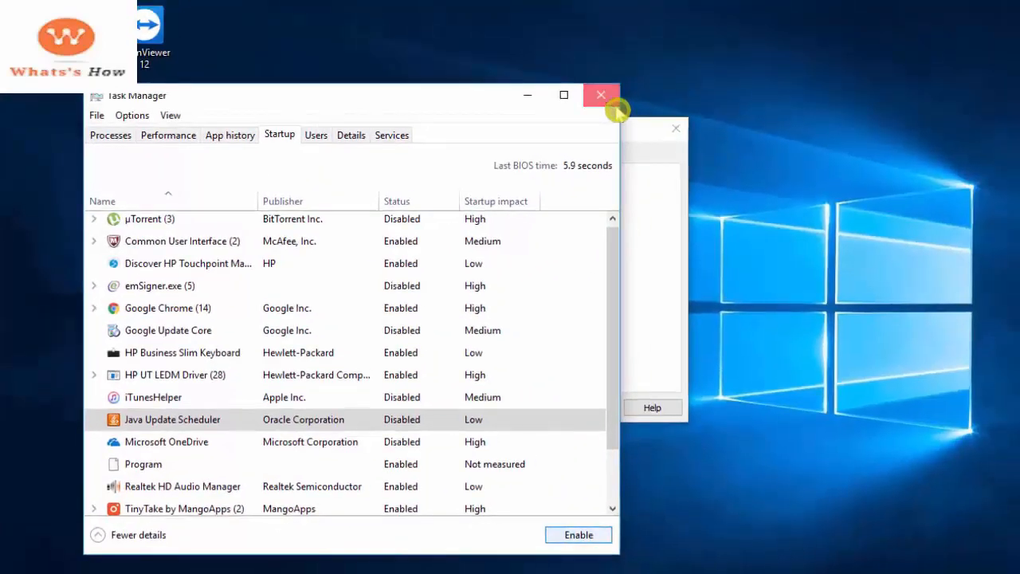
Step: Close Task Manager and accept the System Configuration changes
click(614, 104)
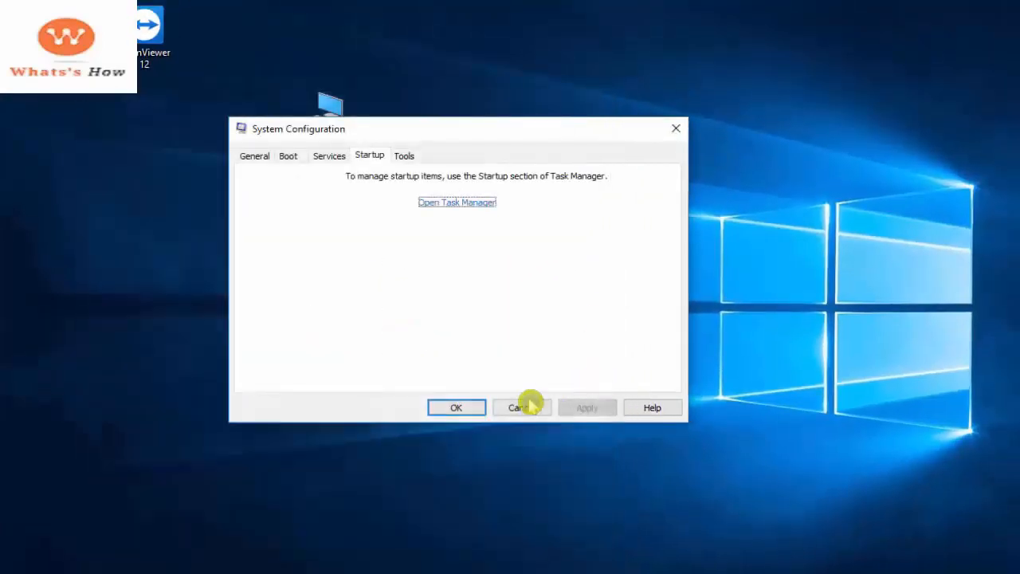
click(469, 410)
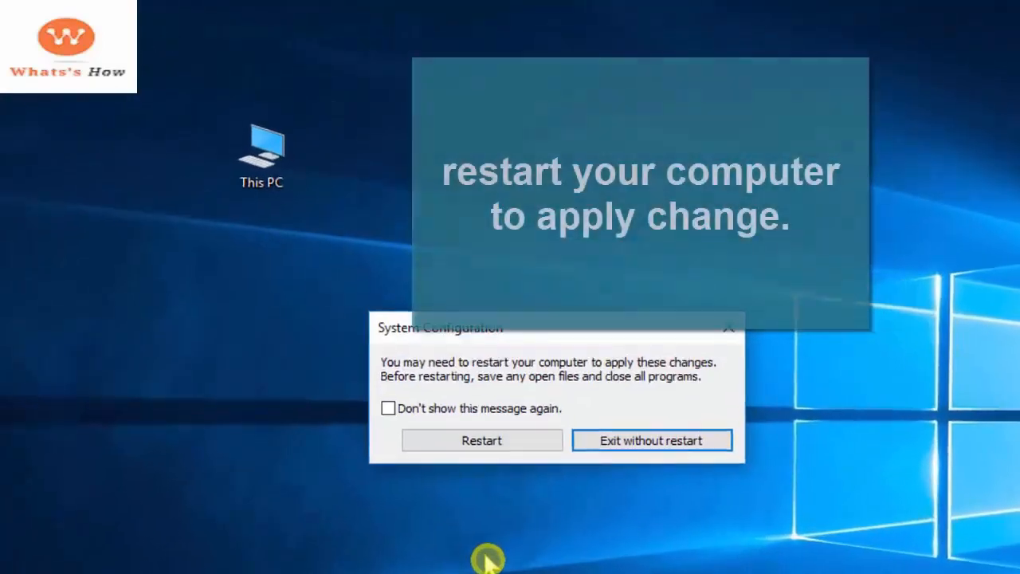